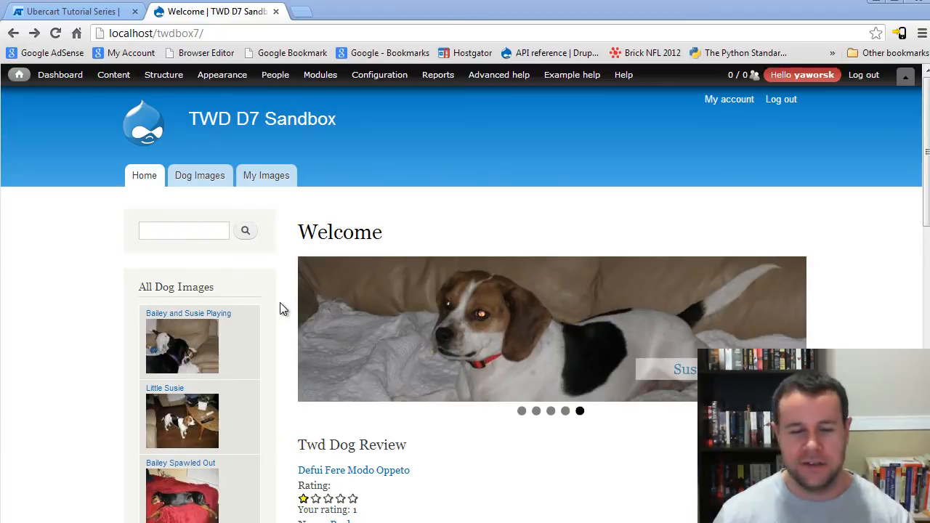
Step: Close the Ubercart Tutorial Series page and open the maintenance mode settings of the TWD D7 Sandbox site
left_click(100, 10)
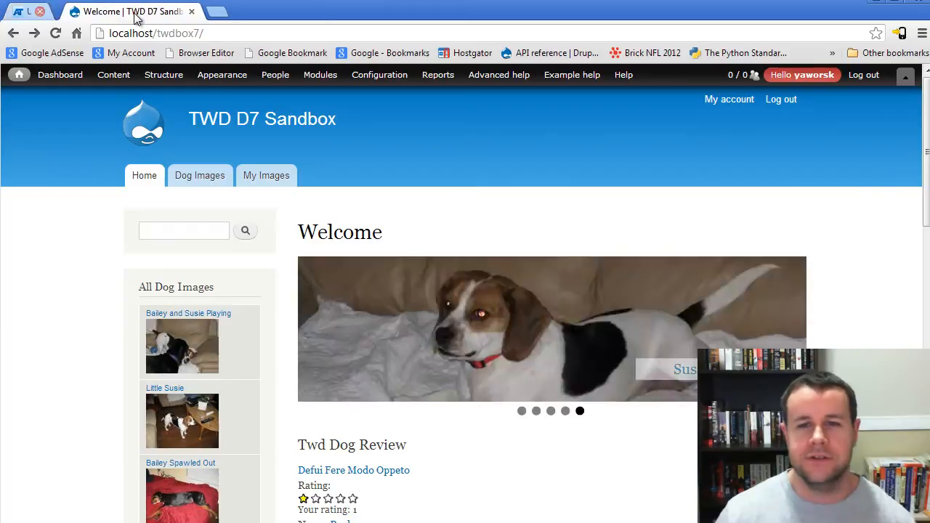
left_click(134, 11)
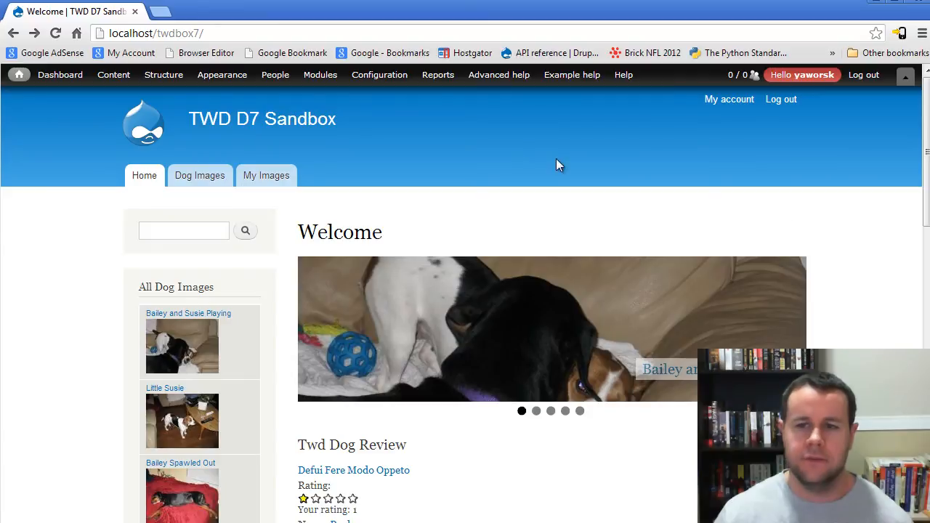
mouse_move(371, 78)
mouse_move(370, 211)
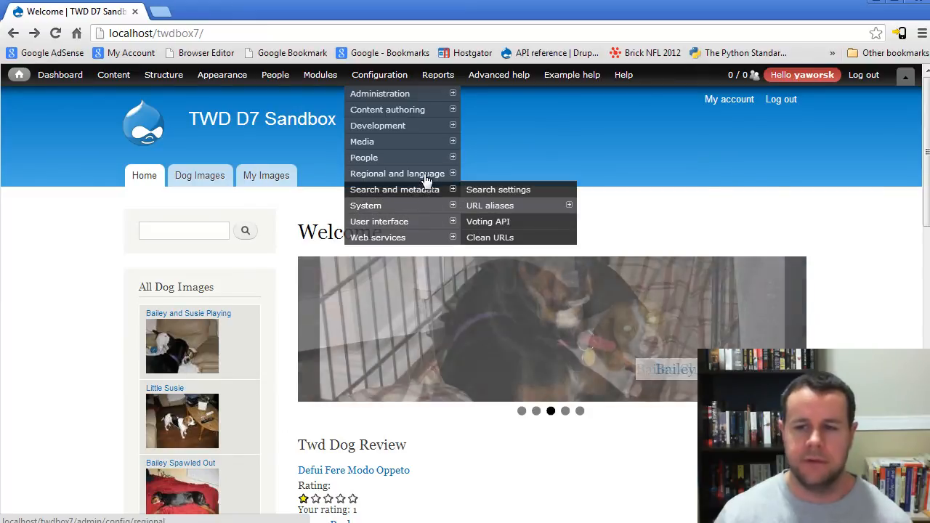
mouse_move(430, 159)
mouse_move(429, 129)
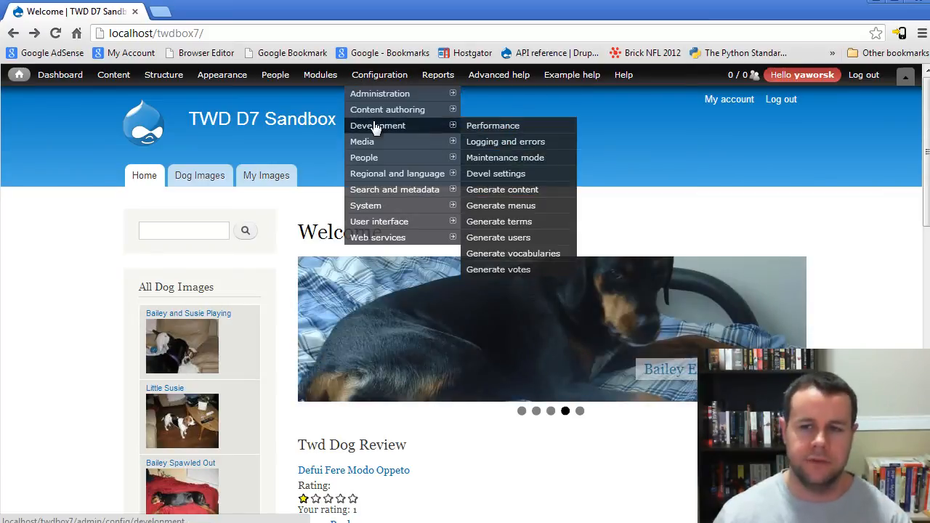
left_click(515, 164)
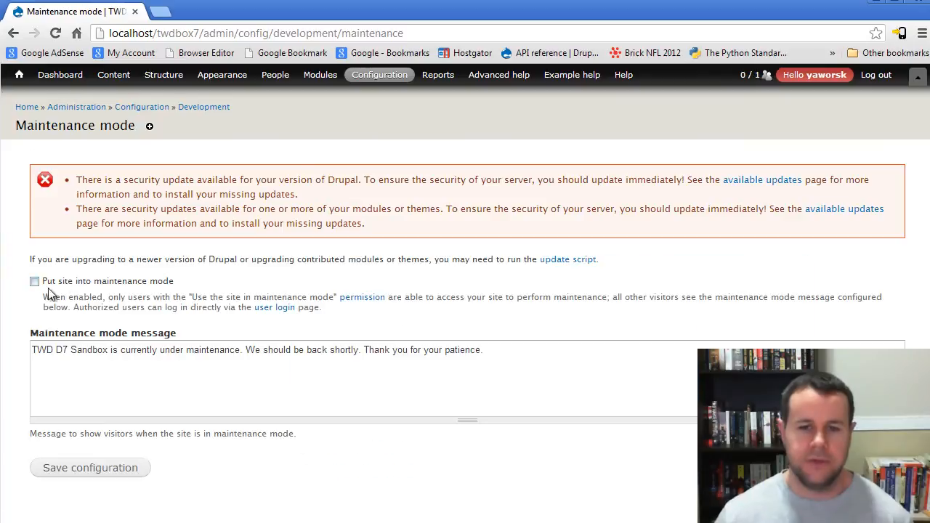
Step: Put the site into maintenance mode, keep the default maintenance message and save the configuration
left_click(35, 282)
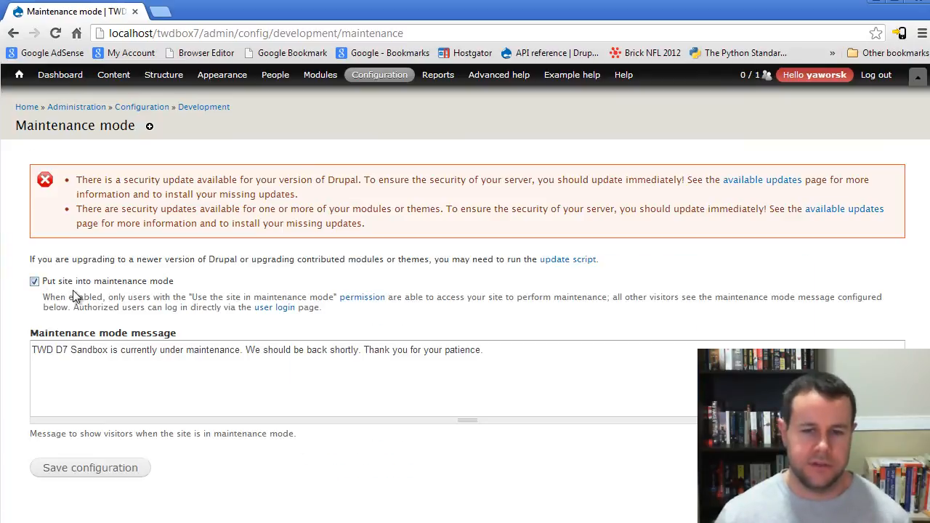
left_click_drag(515, 363, 157, 355)
left_click(153, 349)
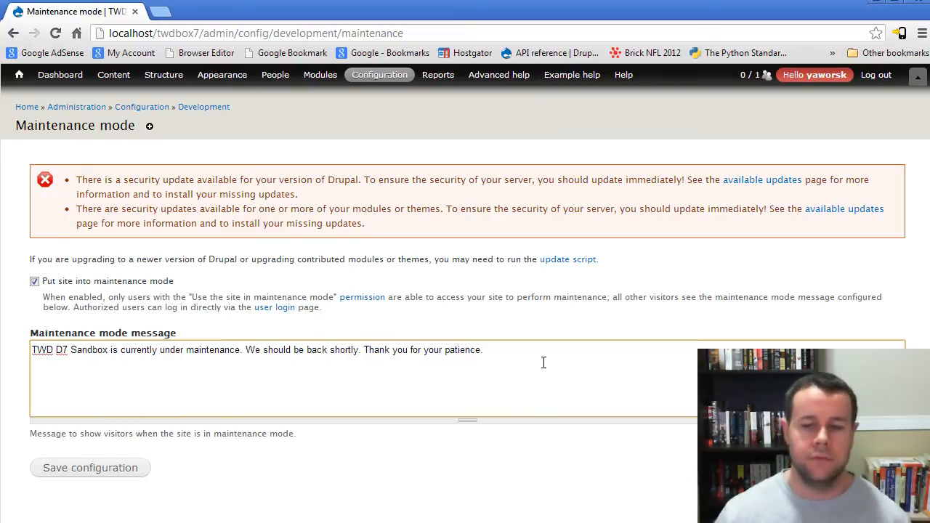
left_click(87, 470)
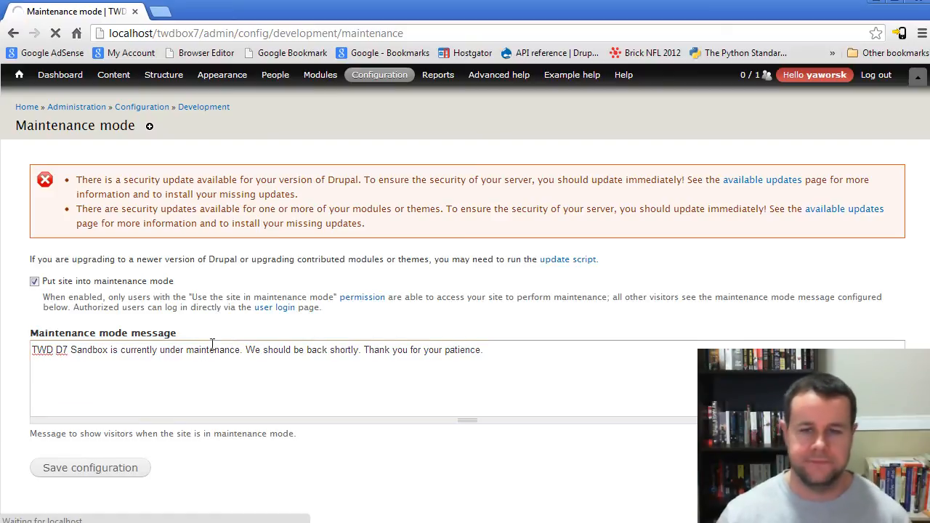
Step: View localhost/twdbox7 in an incognito window to check what anonymous visitors see, and close that window
key("ctrl+shift+n")
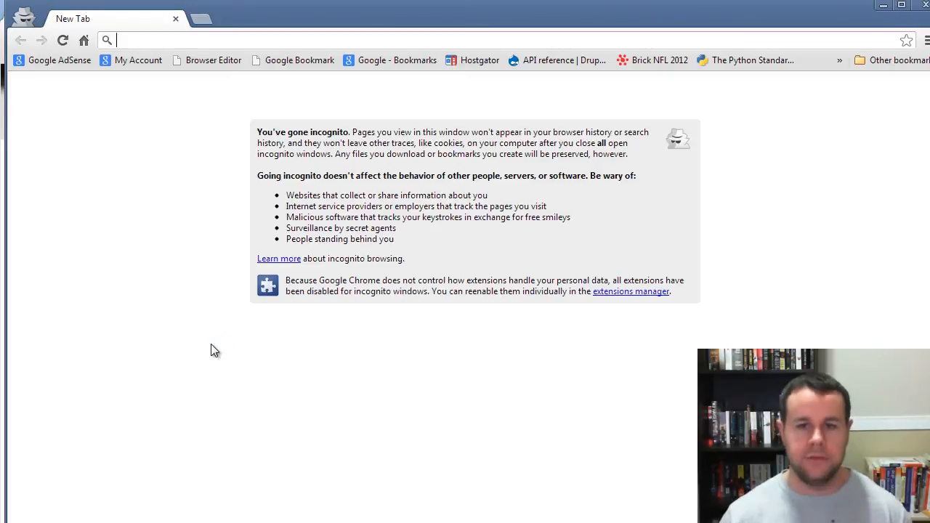
type("localhost")
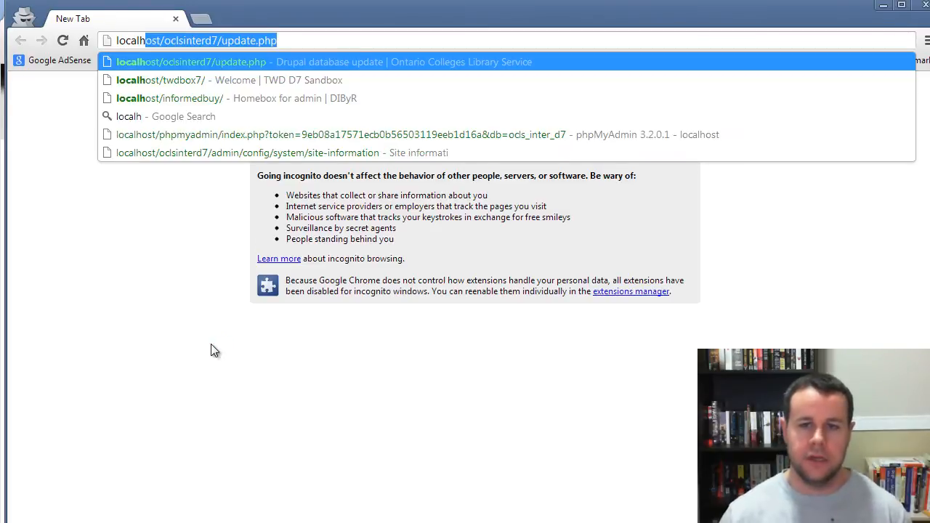
type("/twdbox7/")
key("Return")
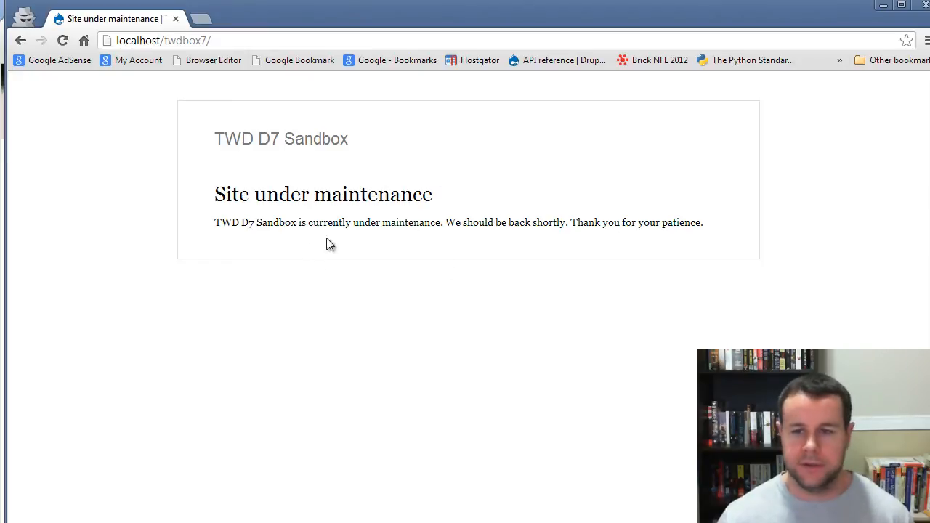
left_click_drag(279, 224, 377, 224)
left_click(643, 234)
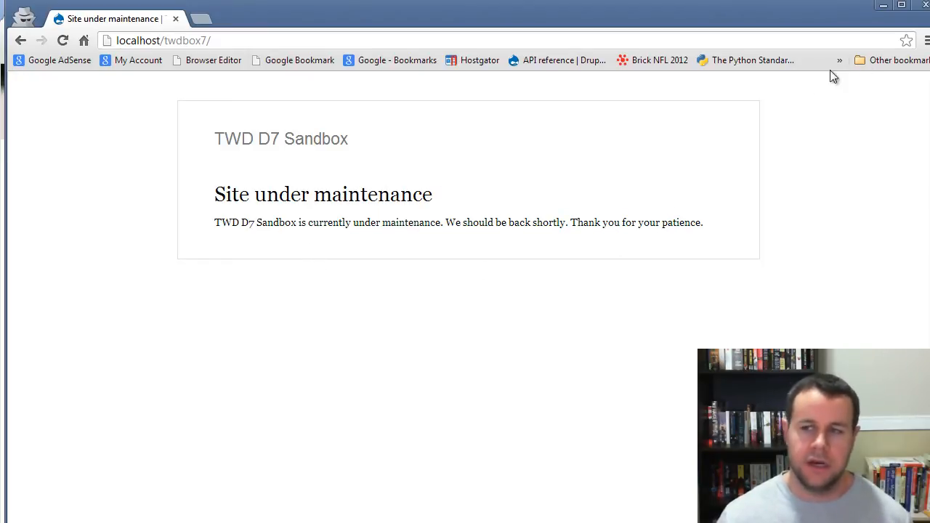
left_click(924, 6)
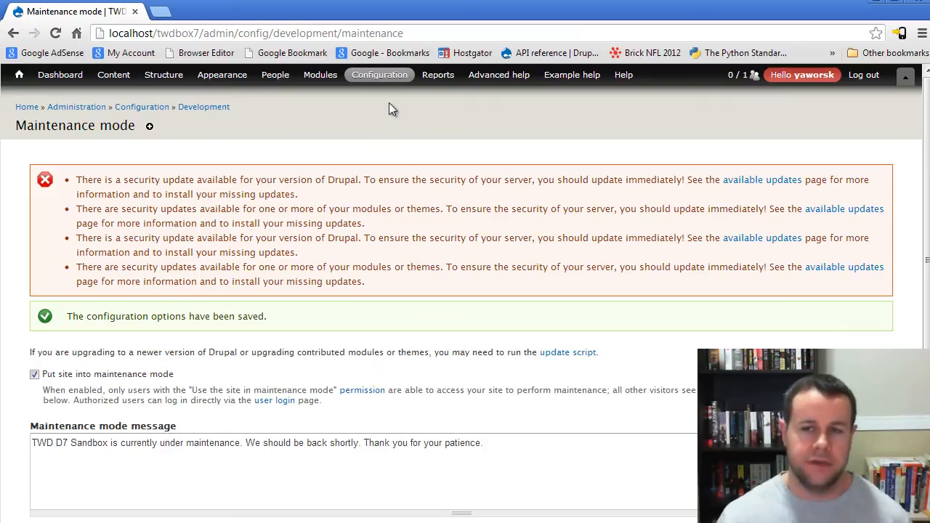
Step: Run a Backup and Migrate quick backup of the Default Database as a download with Default Settings, saving the file to the Desktop
mouse_move(379, 75)
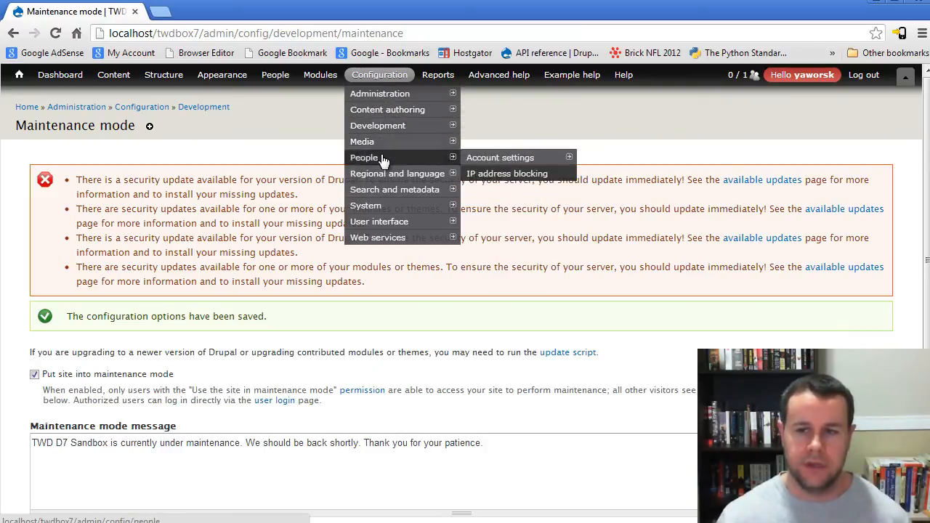
mouse_move(386, 222)
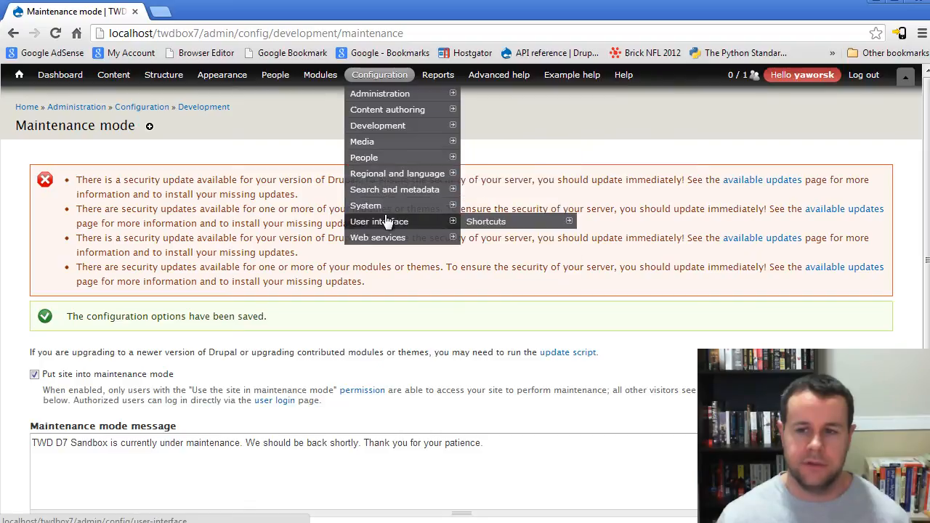
mouse_move(493, 257)
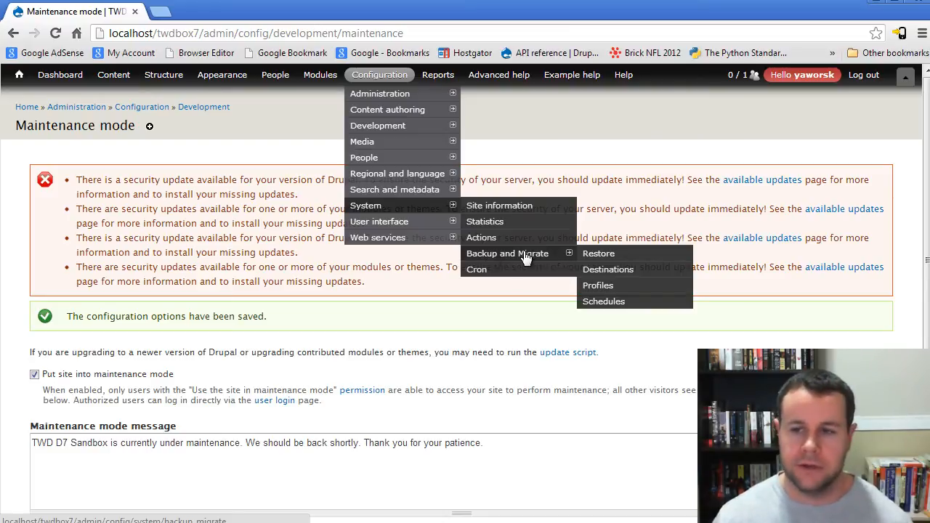
left_click(526, 259)
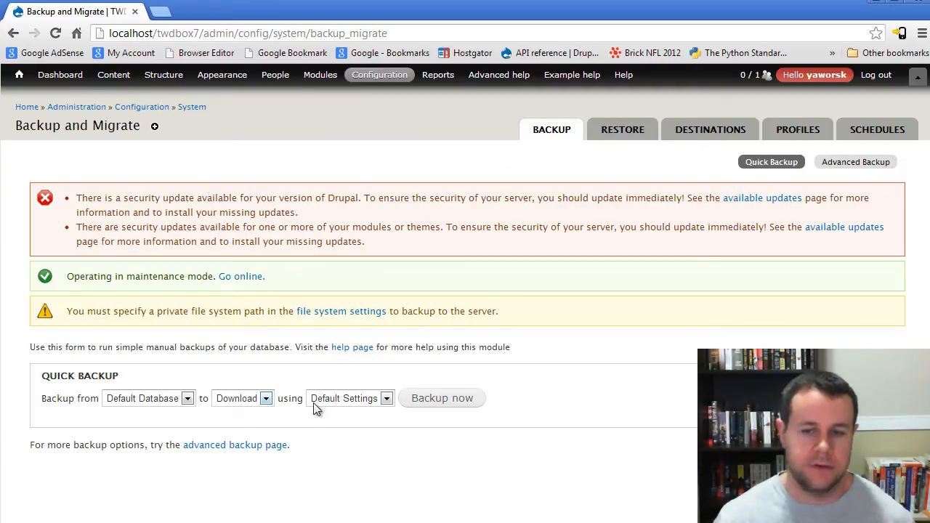
left_click(465, 404)
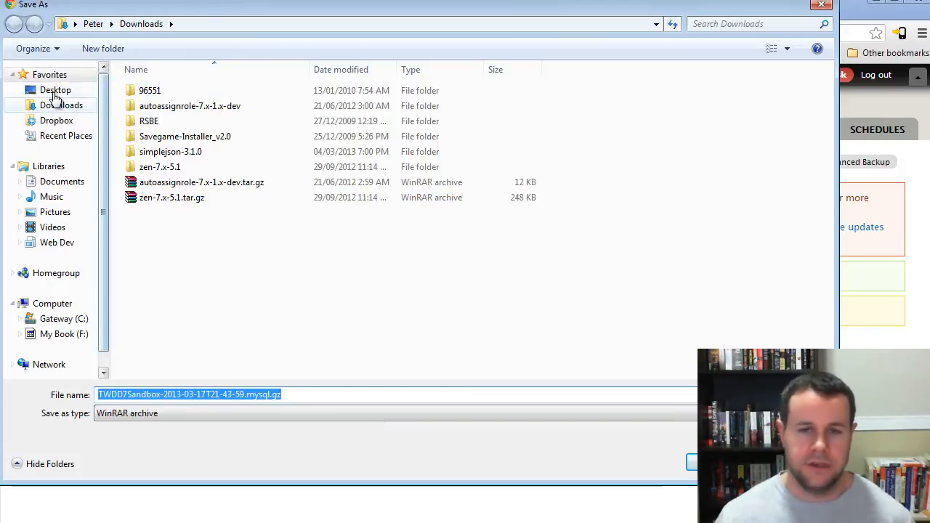
left_click(36, 90)
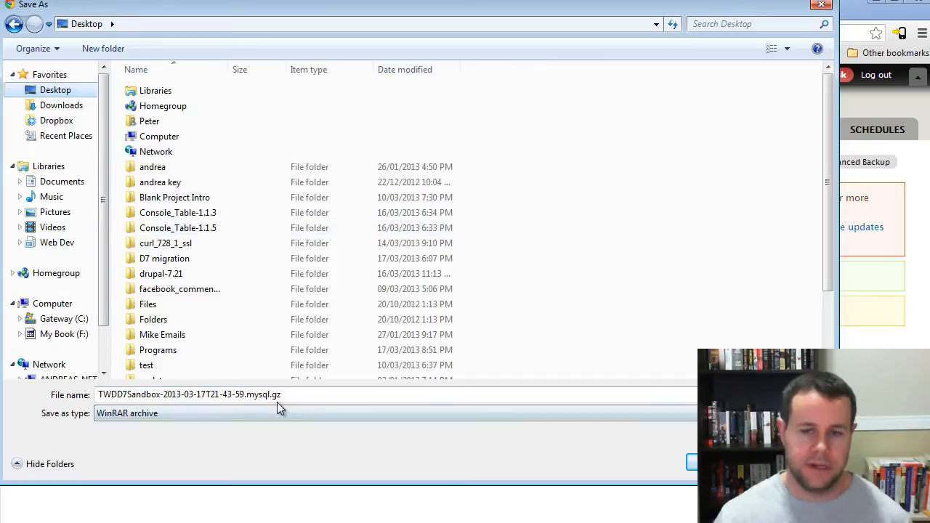
left_click(719, 462)
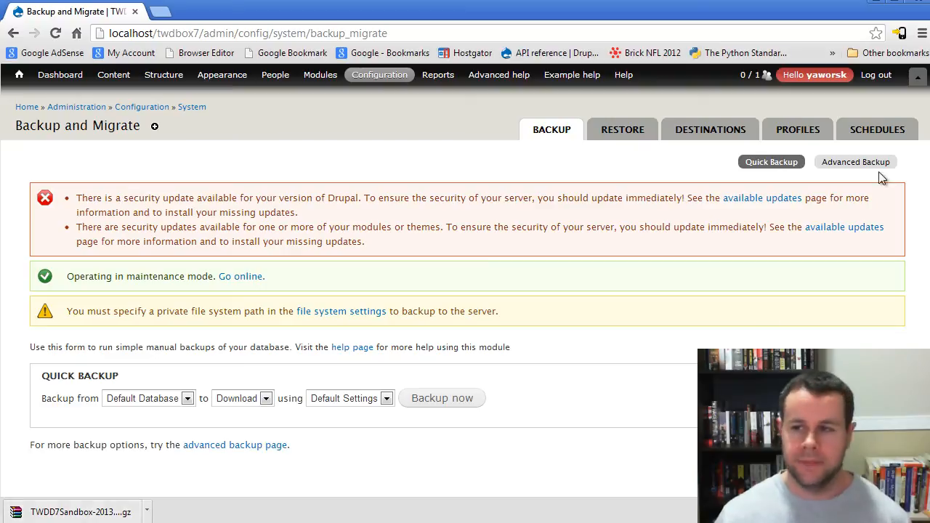
Step: Examine the name, frequency and destination options for a new backup schedule, and return to the quick backup page without saving
left_click(875, 129)
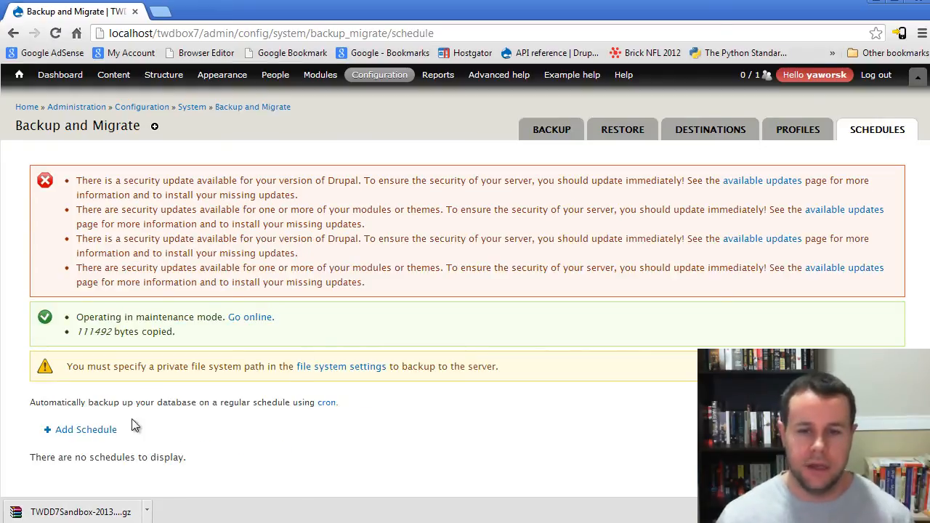
left_click(87, 433)
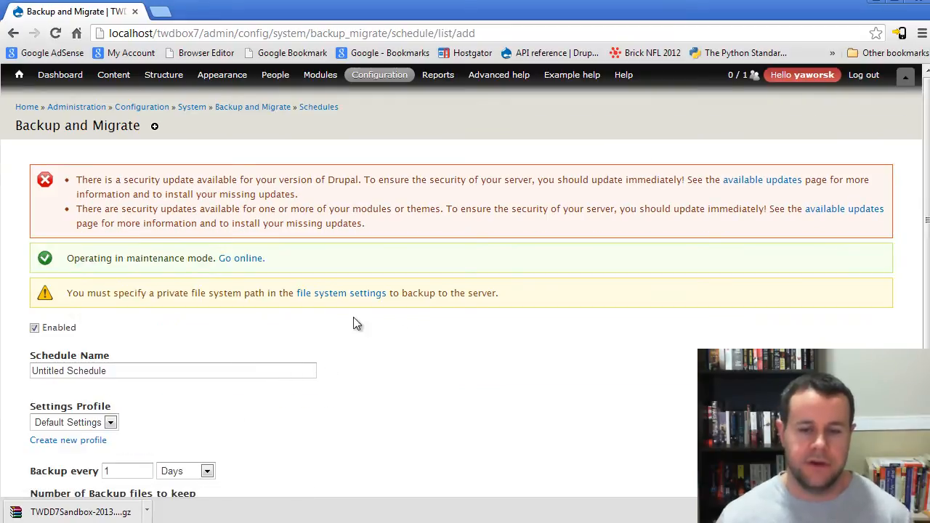
scroll(328, 324, "down", 5)
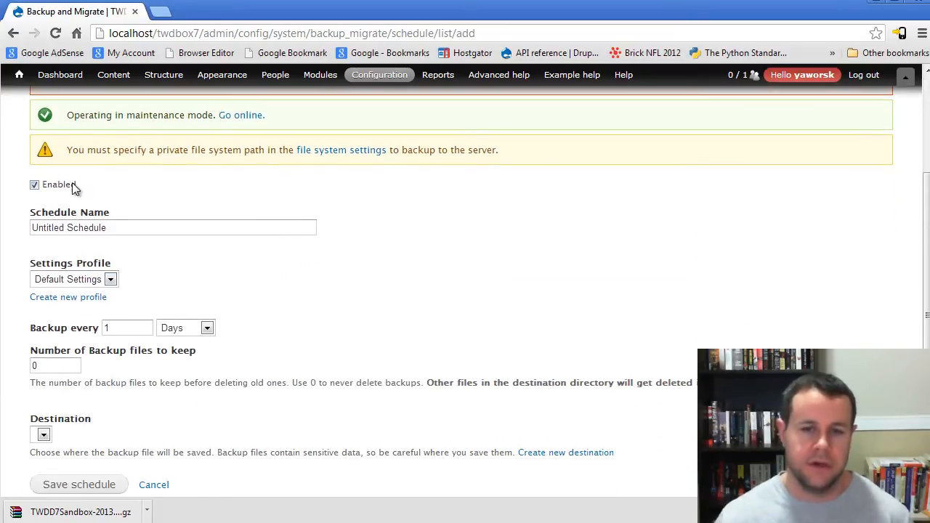
scroll(299, 334, "down", 1)
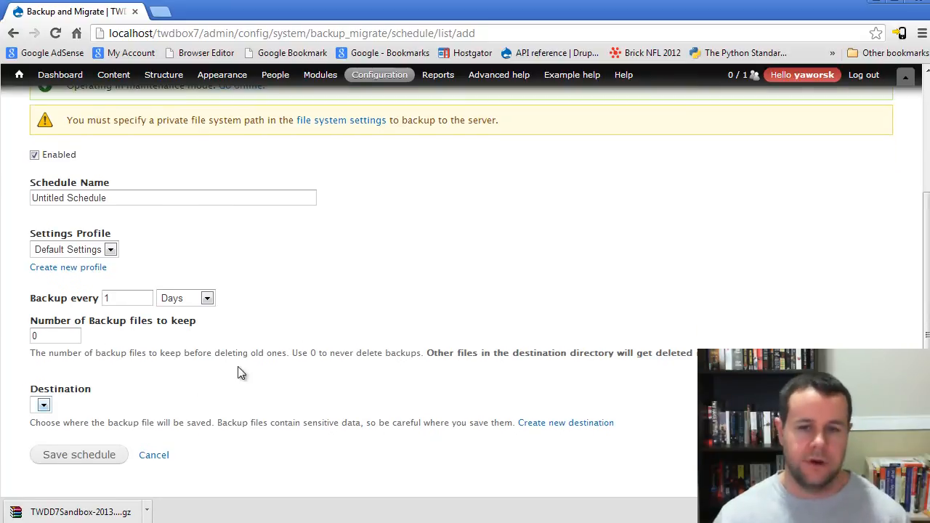
left_click_drag(128, 192, 3, 187)
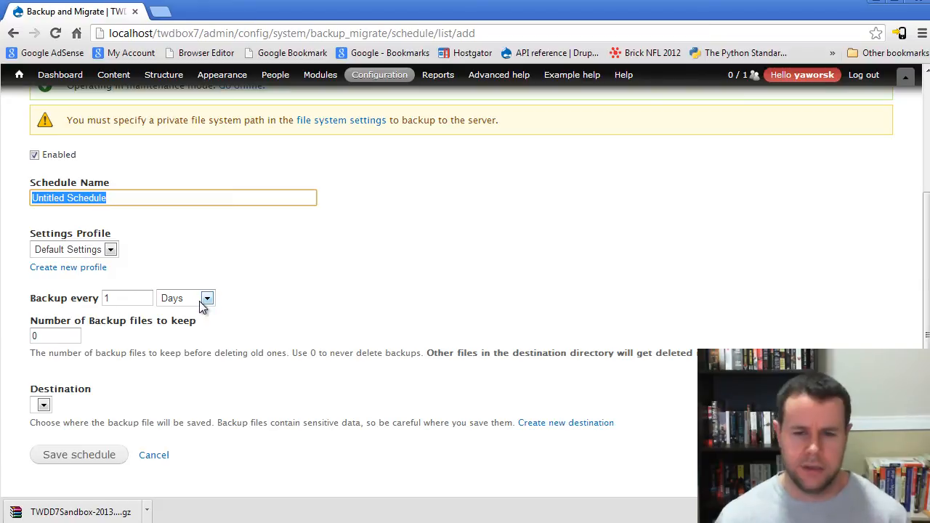
left_click(44, 407)
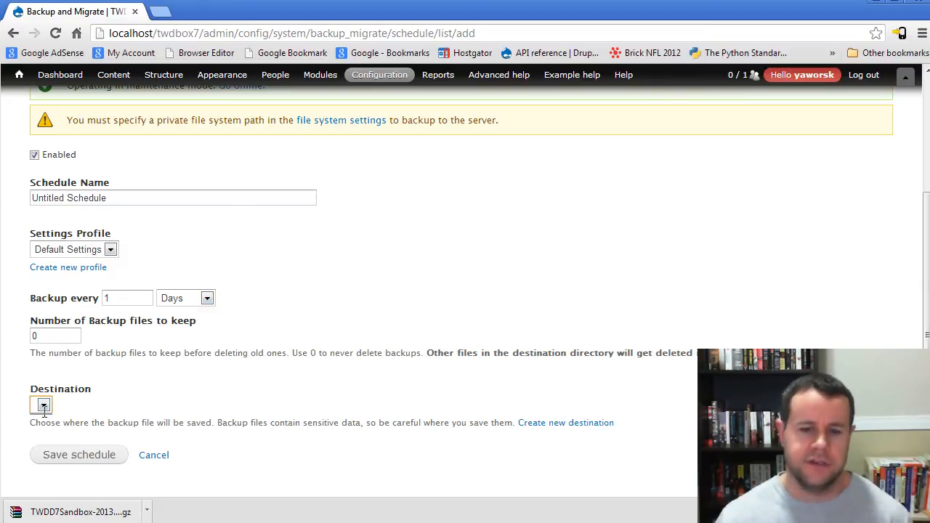
scroll(384, 385, "up", 1)
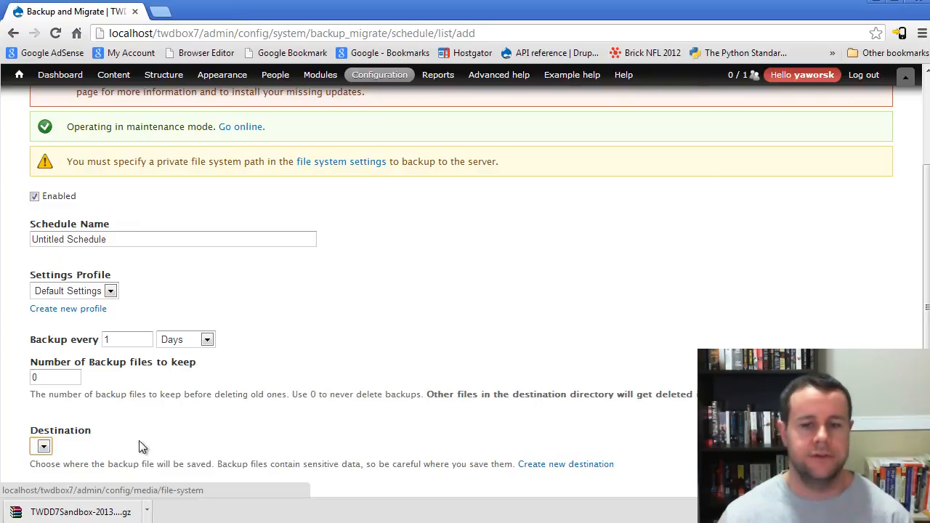
scroll(359, 376, "up", 3)
key("alt+Left")
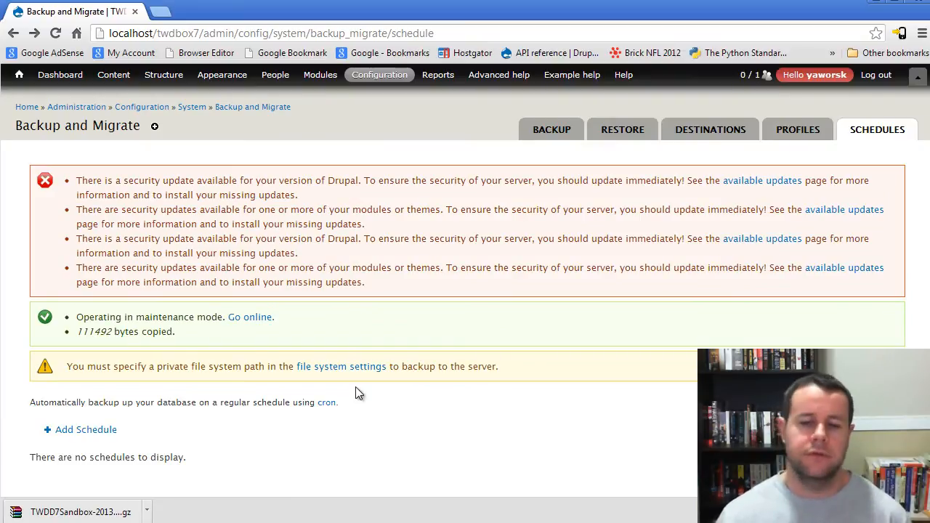
key("alt+Left")
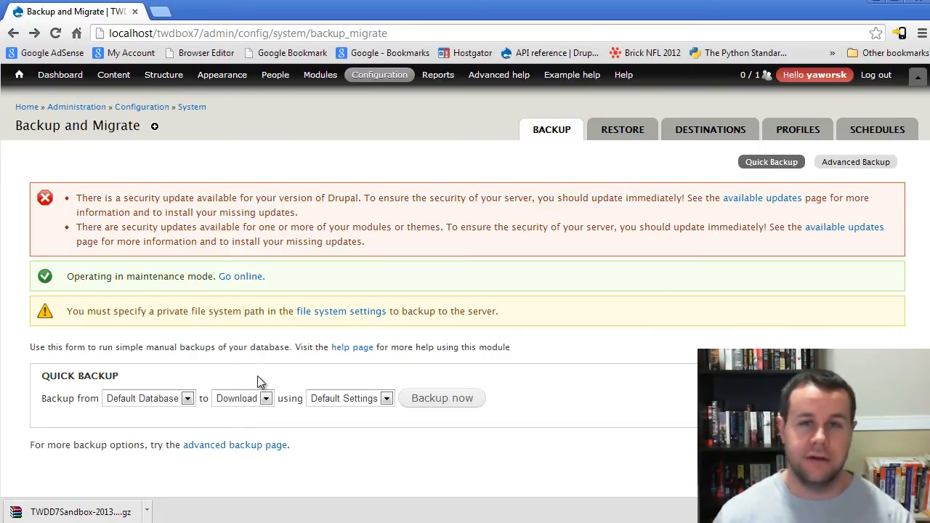
Step: Switch to Windows Explorer to look over the site files in the twdbox7 folder, and put the window away
key("alt+Tab")
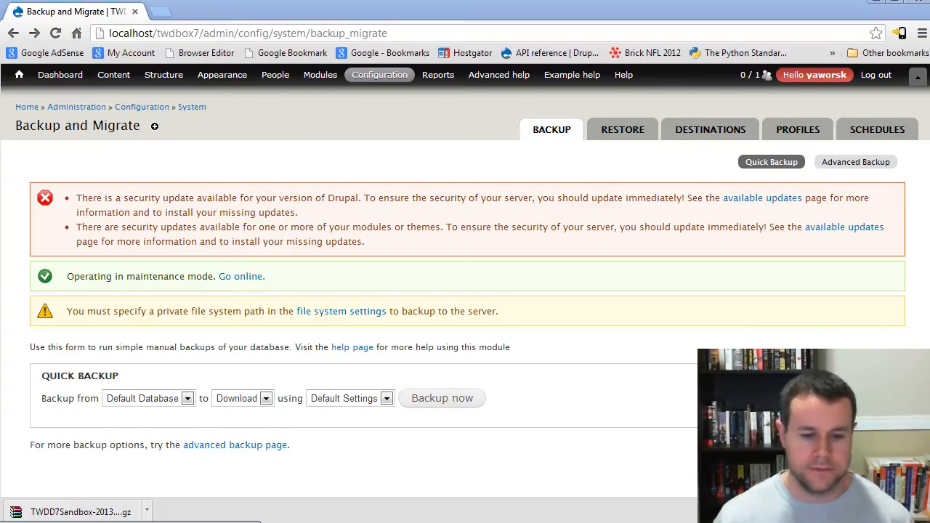
key("alt+Tab")
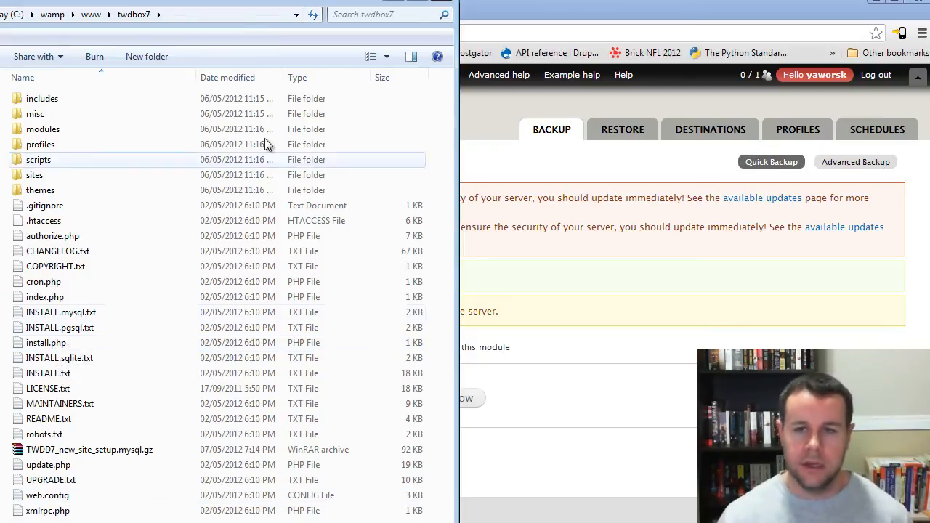
left_click(396, 3)
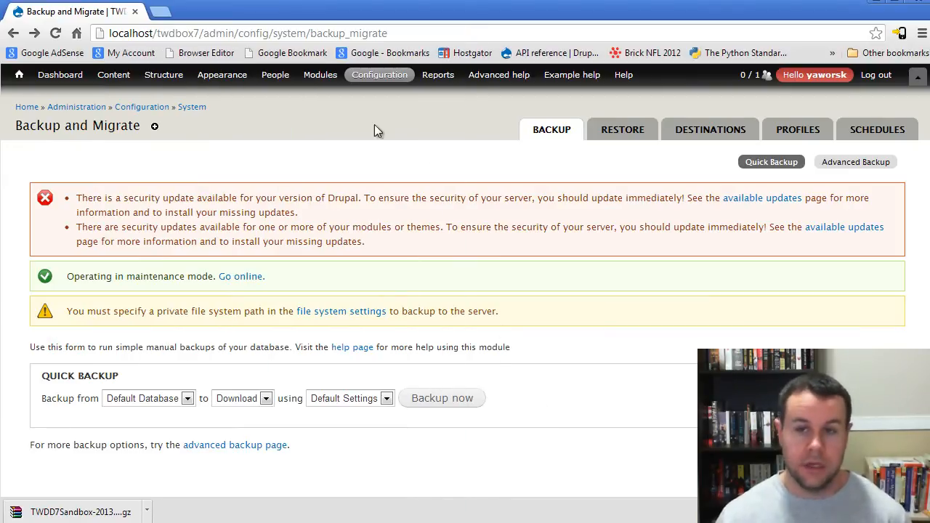
Step: Review the security update warning and find the Update manager entry in the site's list of core modules
left_click_drag(103, 199, 183, 211)
left_click(270, 223)
mouse_move(313, 81)
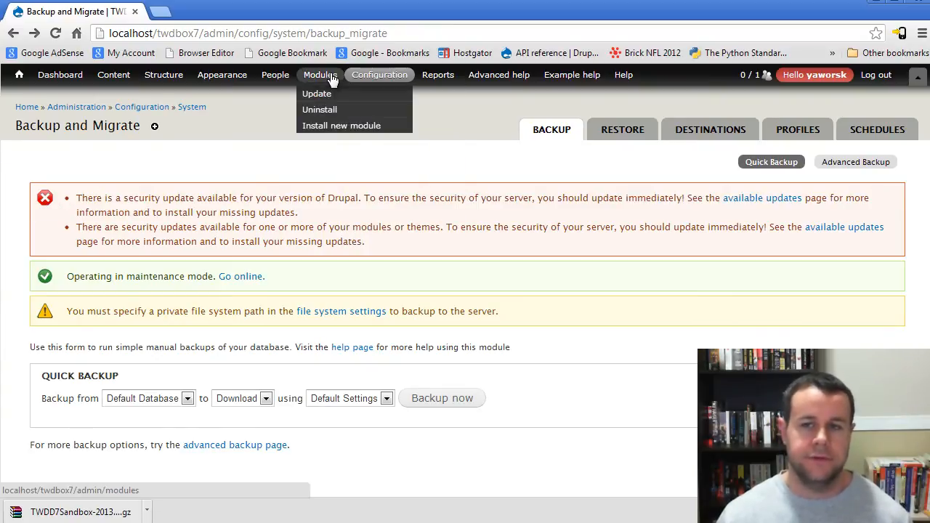
left_click(329, 77)
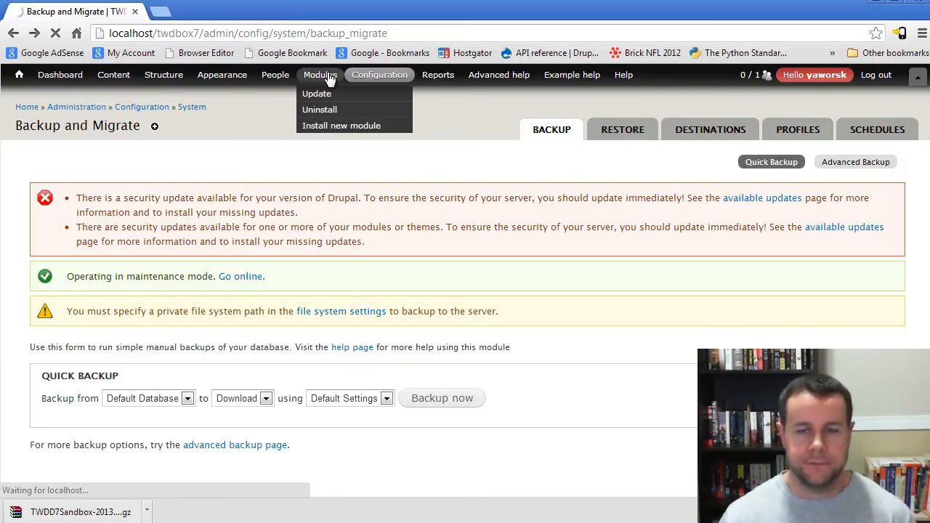
scroll(418, 297, "down", 5)
scroll(418, 309, "down", 15)
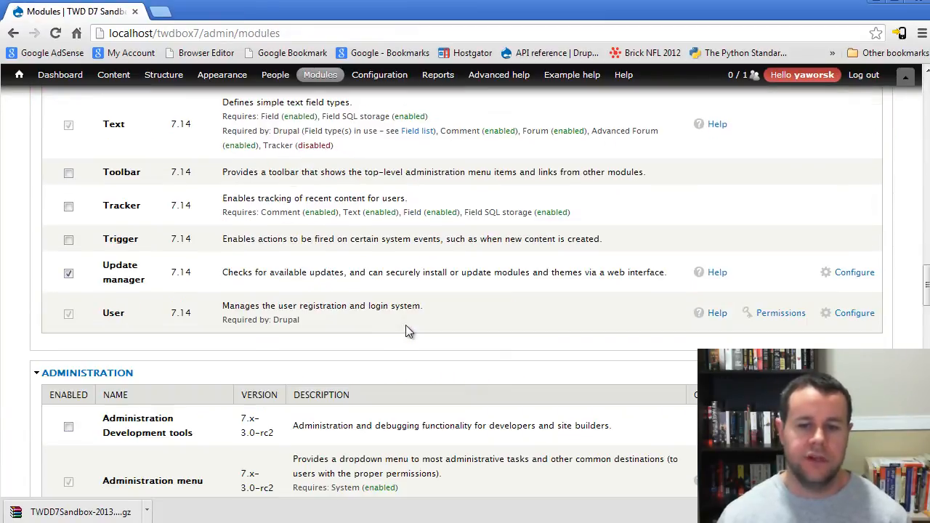
scroll(407, 331, "up", 3)
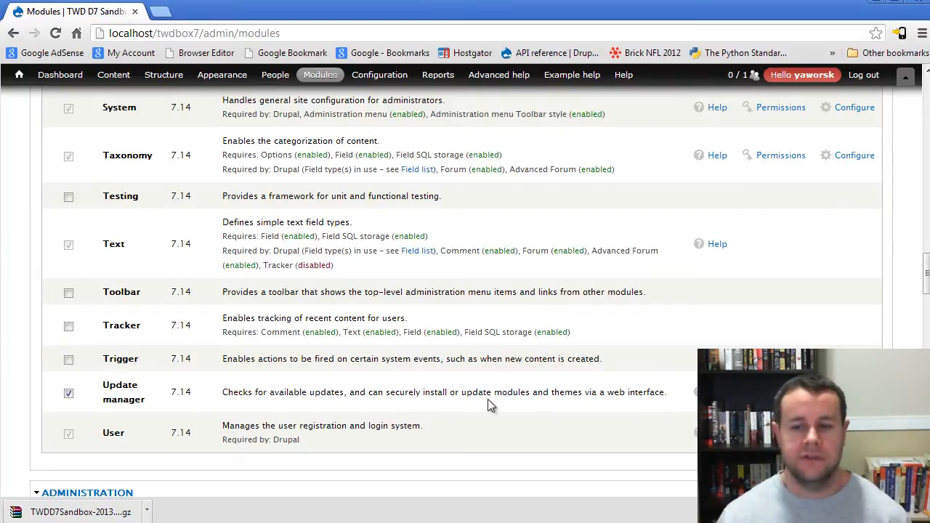
Step: Open the module update page and select all the listed module updates, including the Chaos tool suite security update
scroll(551, 396, "up", 1)
scroll(551, 396, "up", 3)
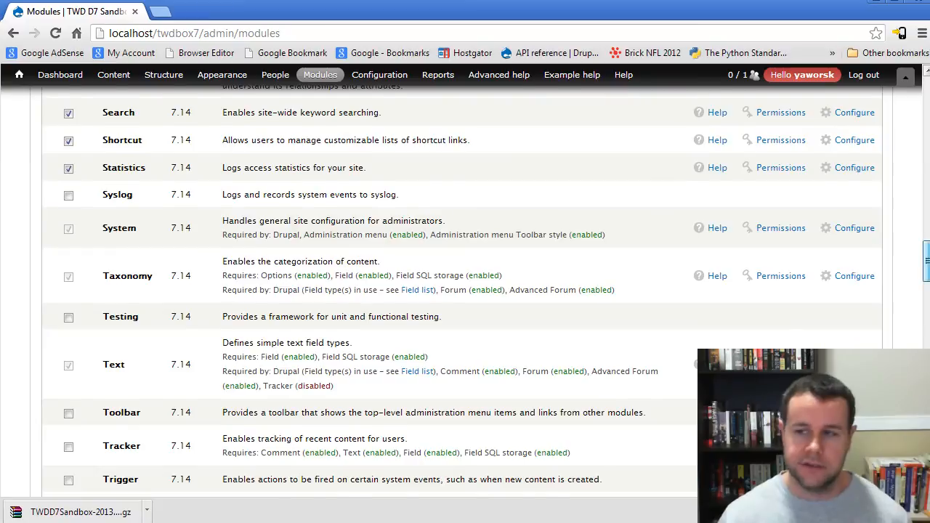
scroll(551, 395, "up", 15)
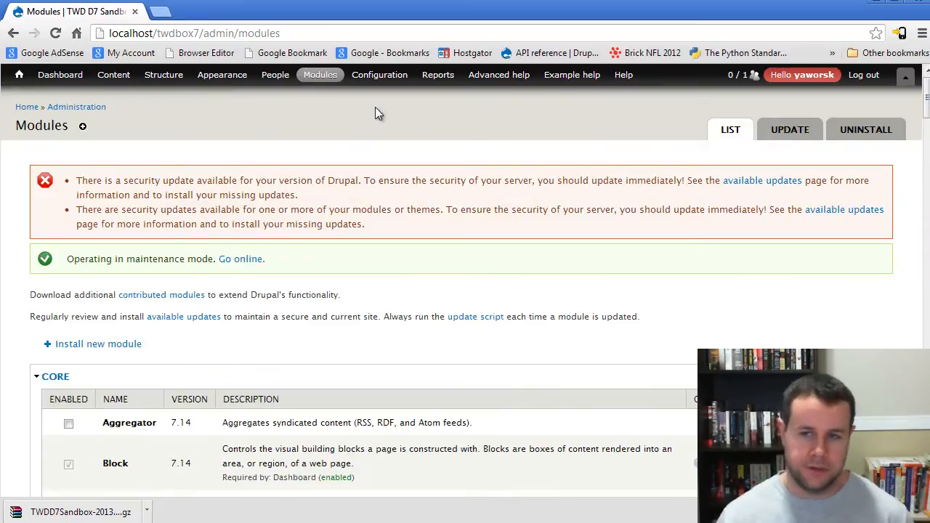
mouse_move(318, 77)
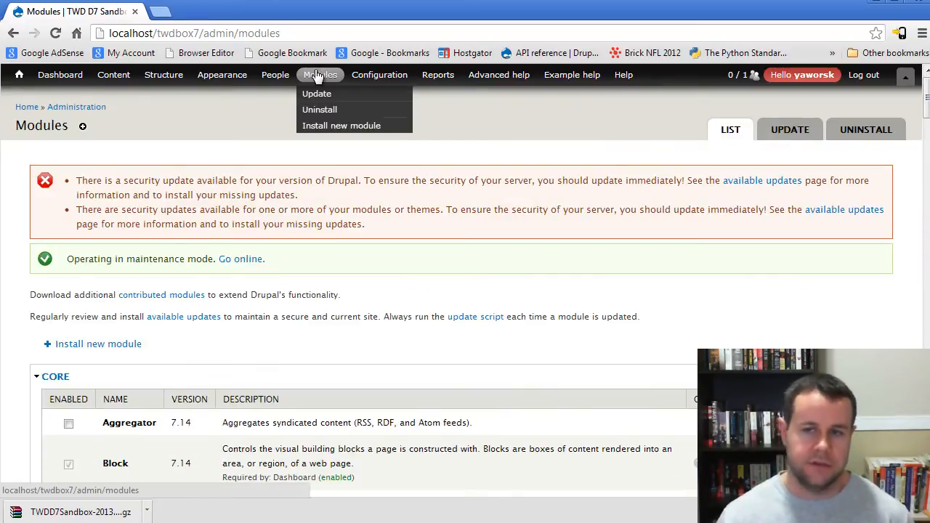
left_click(318, 95)
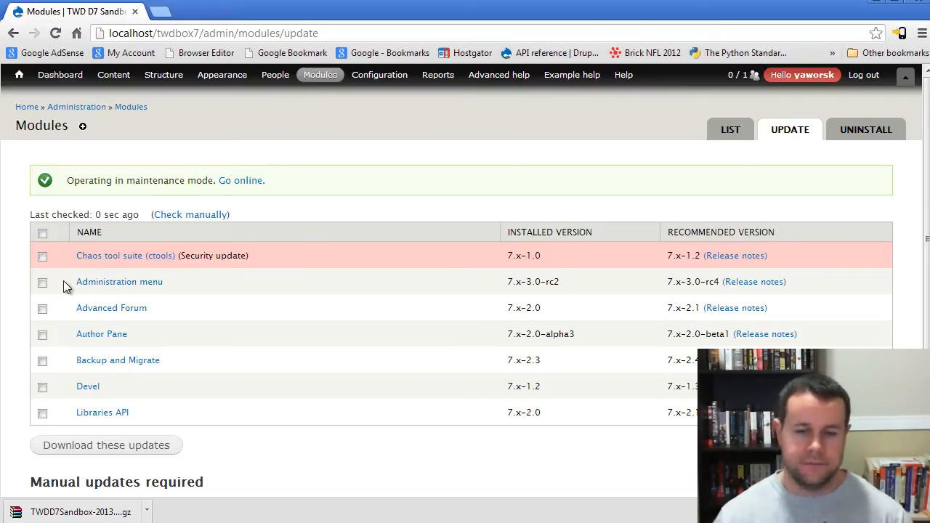
left_click(43, 232)
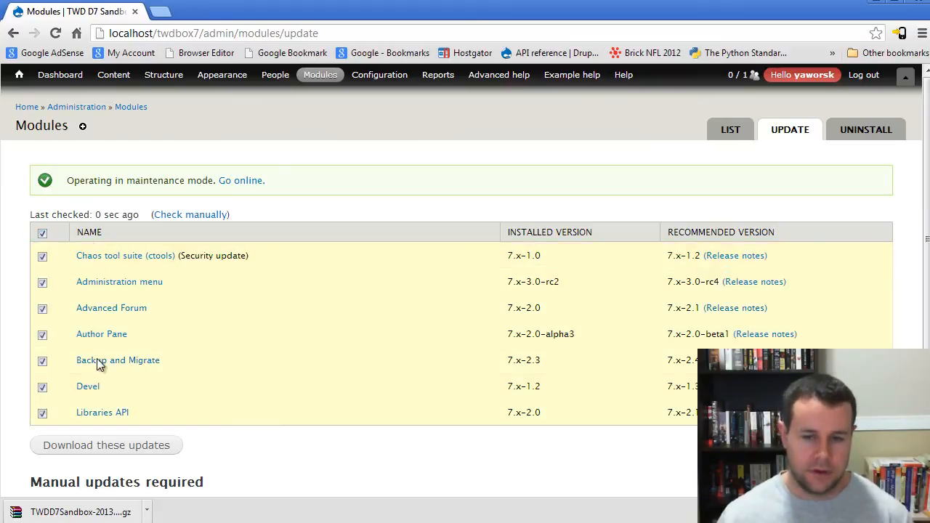
Step: Download the selected module updates and install them with the site kept in maintenance mode
scroll(334, 411, "down", 1)
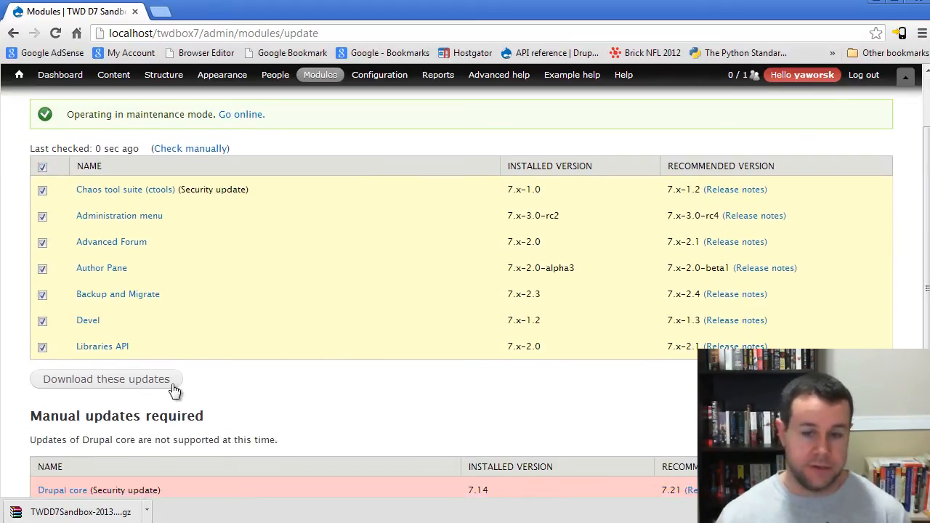
scroll(284, 399, "down", 1)
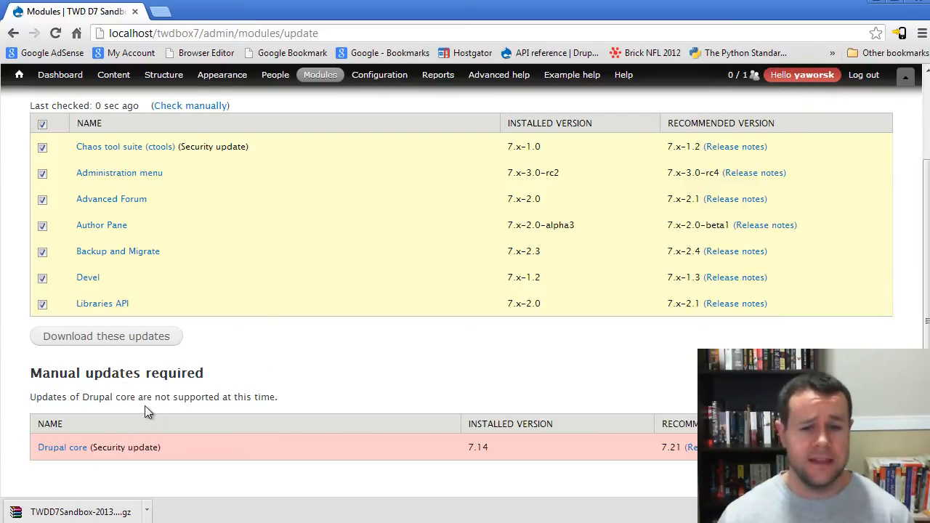
scroll(353, 397, "up", 1)
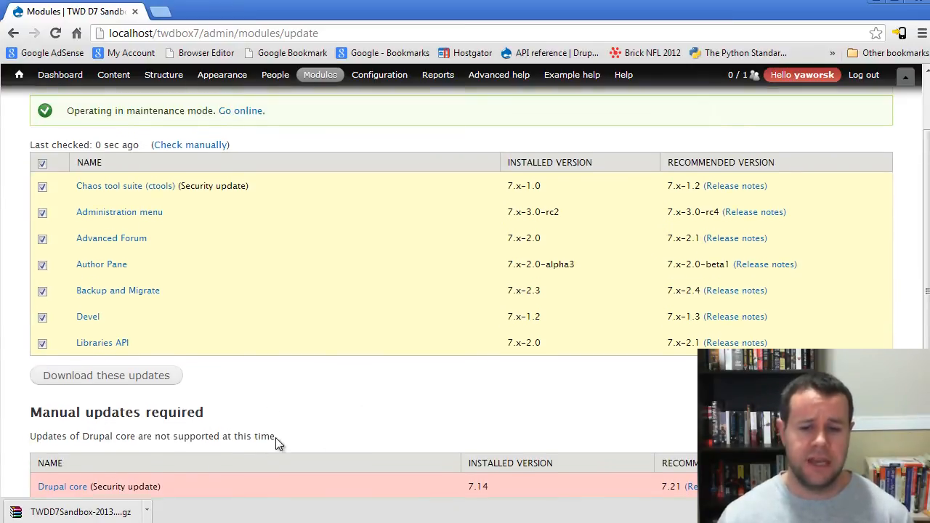
scroll(324, 475, "up", 1)
scroll(325, 474, "up", 1)
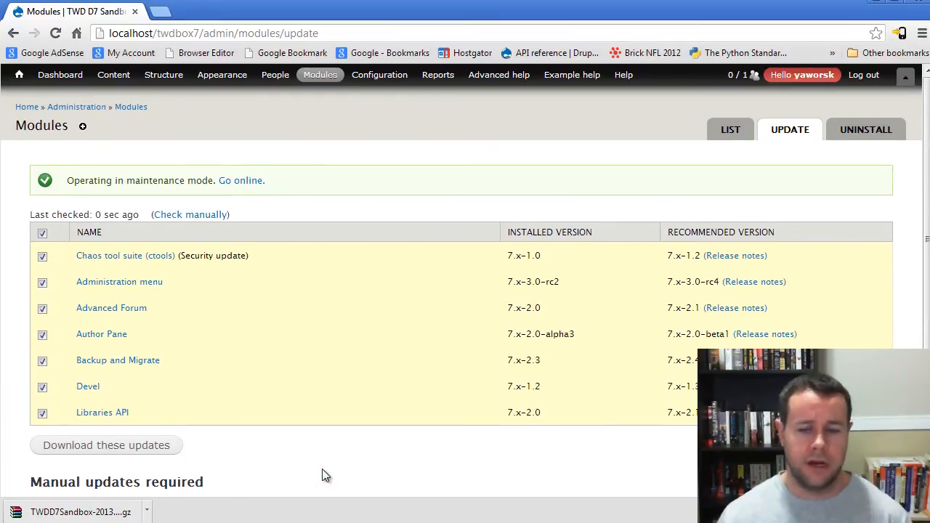
left_click(125, 450)
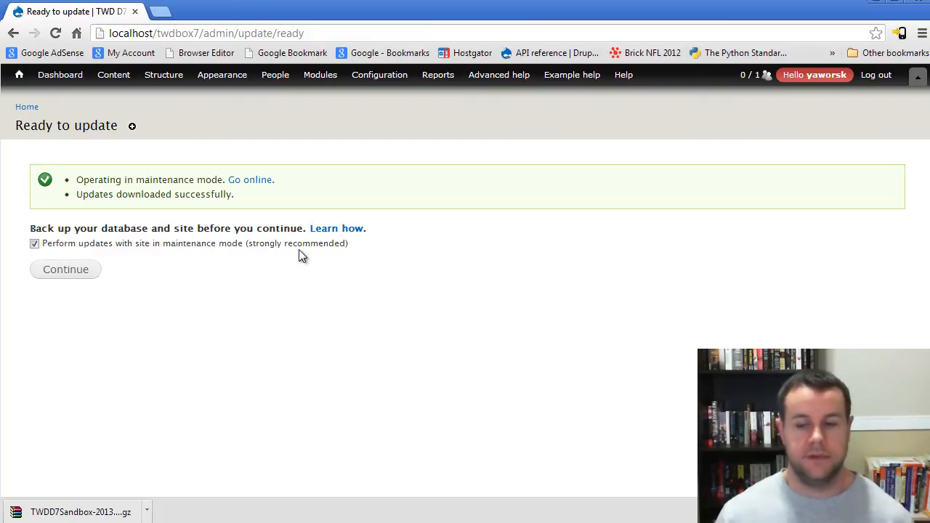
left_click(65, 272)
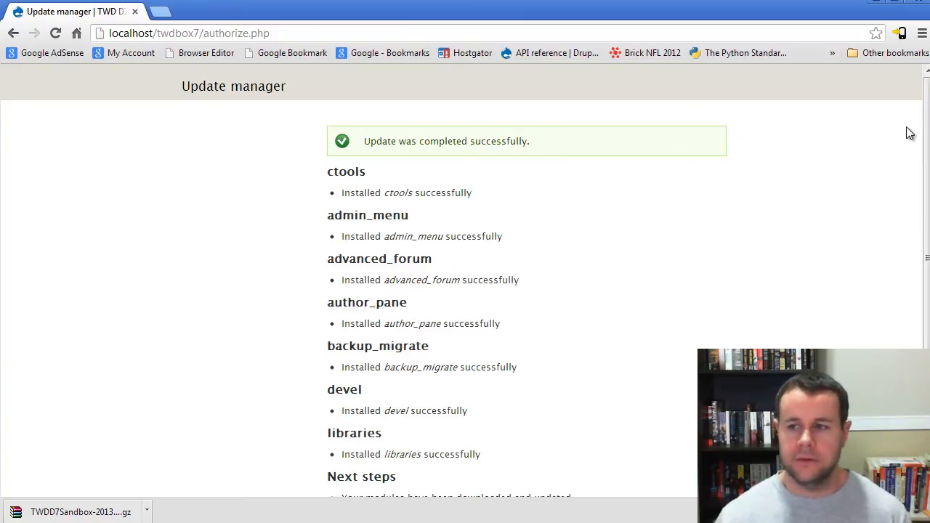
Step: Run the Drupal database update, review and apply the pending updates, and return to the site's front page
left_click_drag(927, 118, 927, 163)
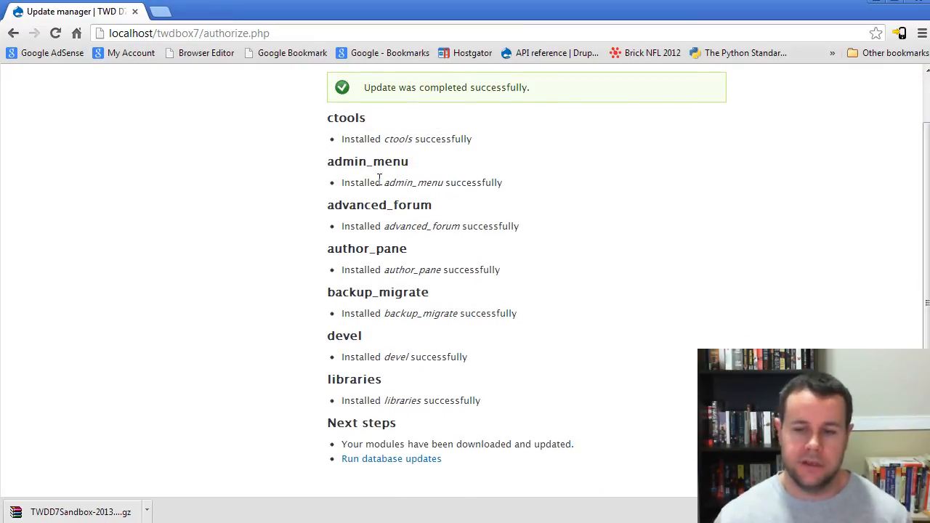
left_click(390, 459)
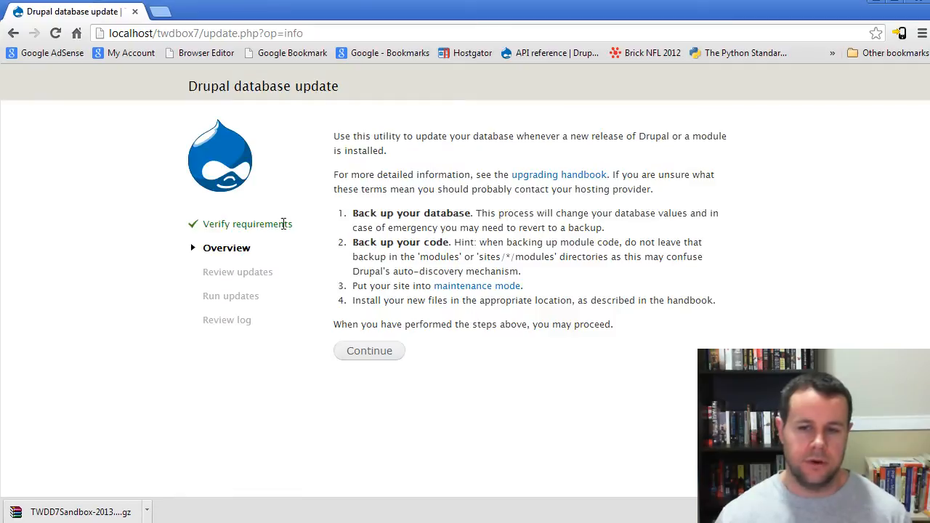
left_click(367, 352)
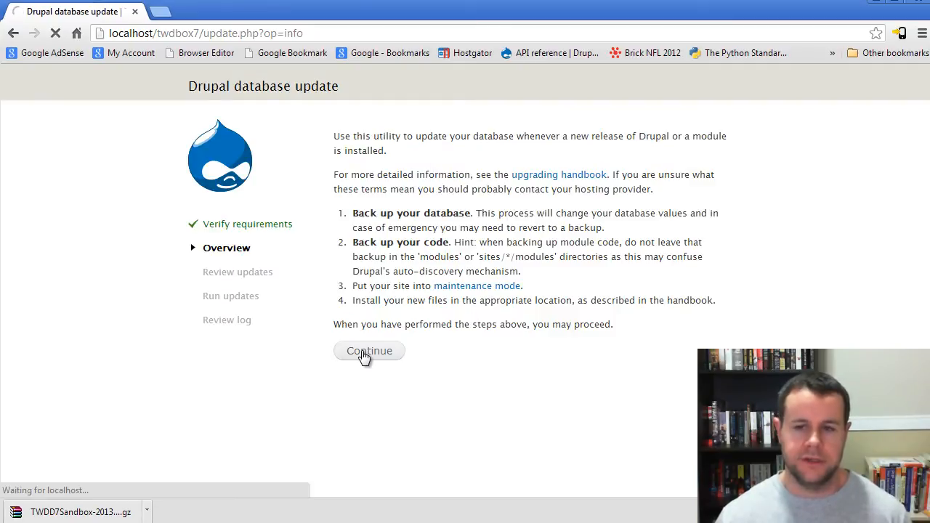
left_click(389, 165)
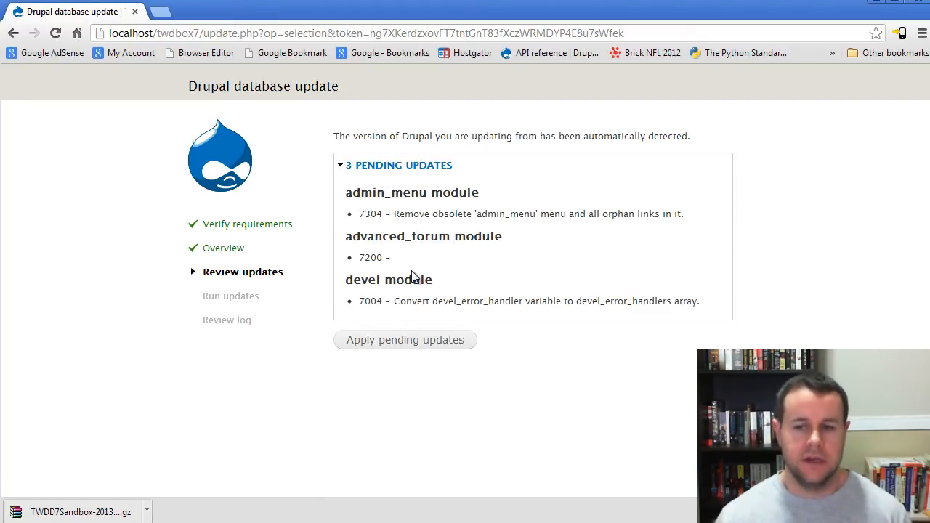
left_click(420, 344)
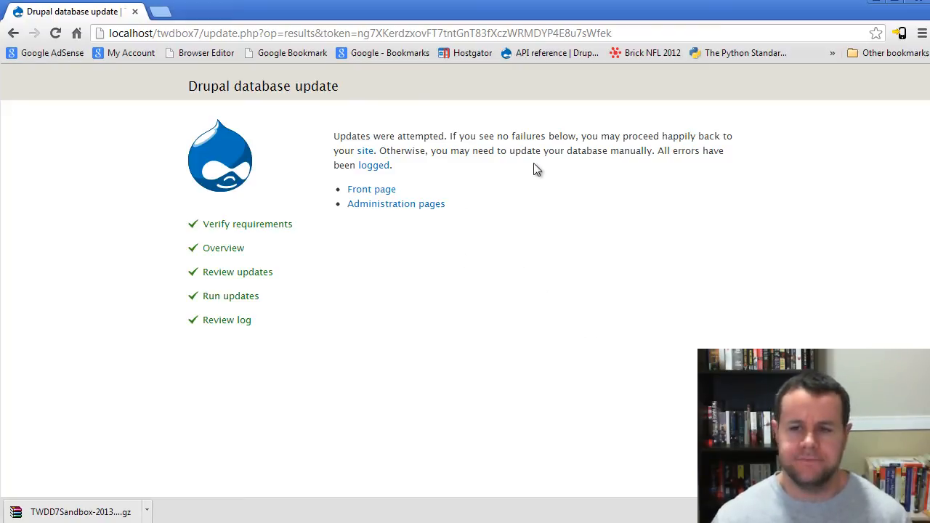
left_click(382, 195)
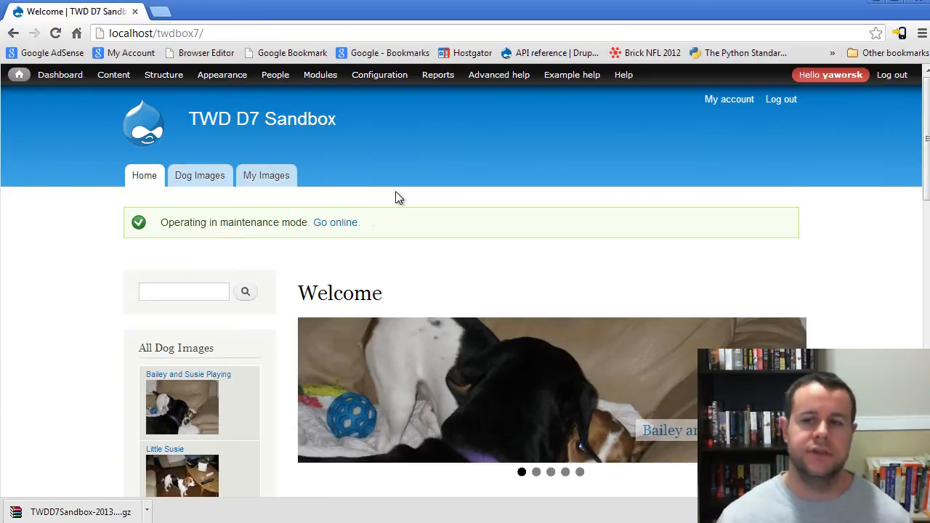
Step: Switch to Windows Explorer and permanently delete everything in the twdbox7 folder except the sites folder
mouse_move(290, 86)
mouse_move(298, 110)
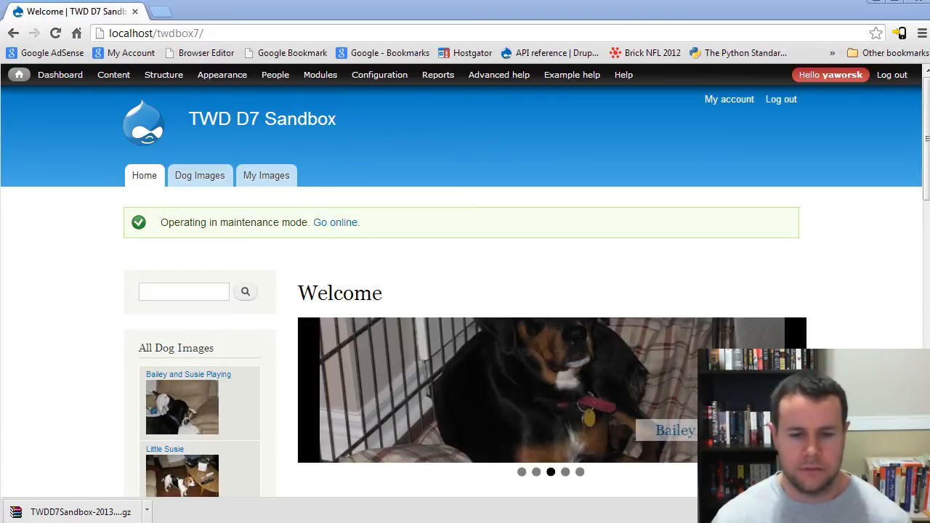
key("alt+Tab")
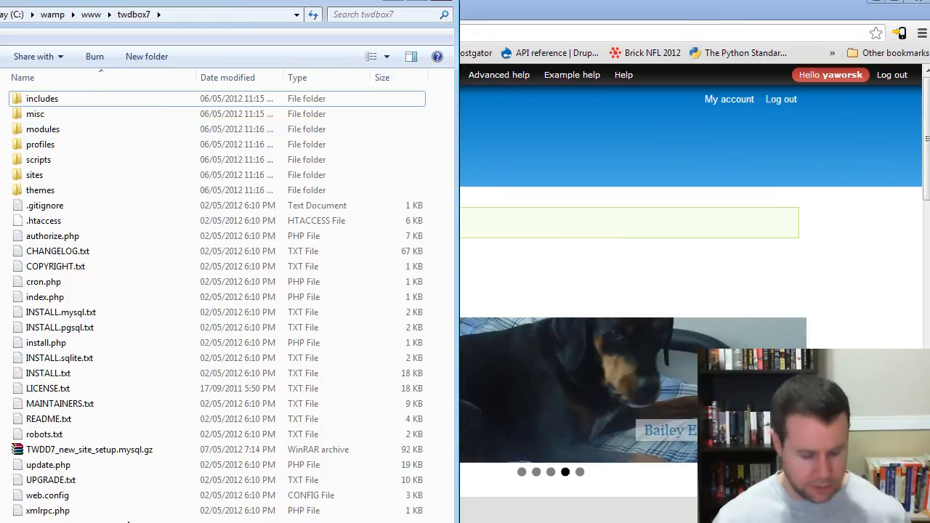
key("ctrl+a")
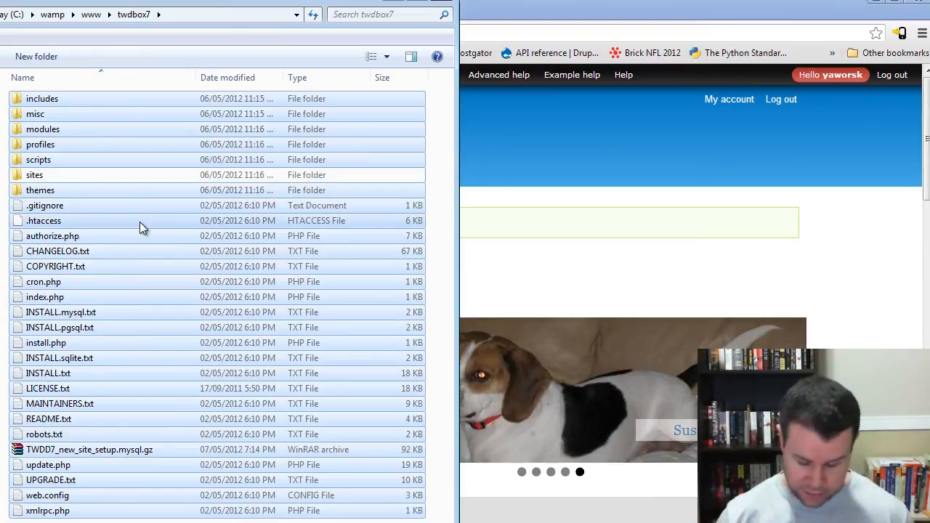
key("shift+Delete")
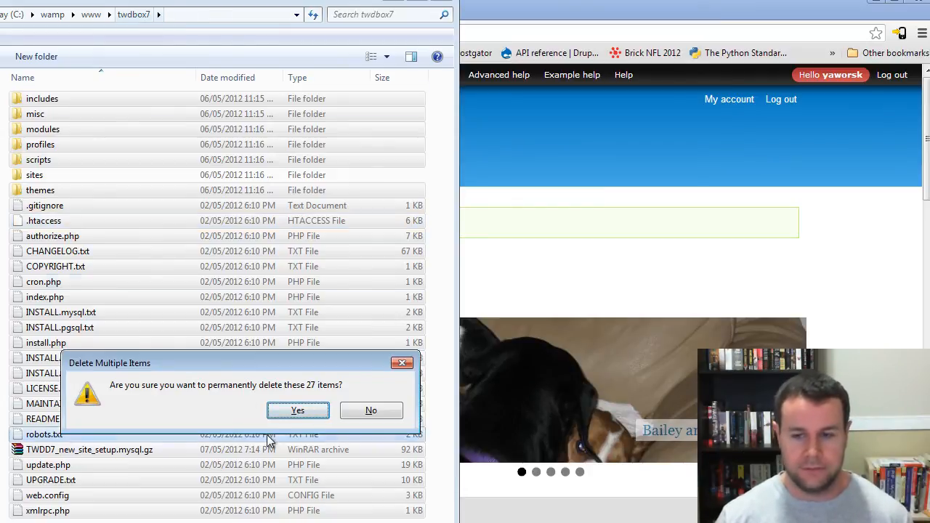
left_click(297, 410)
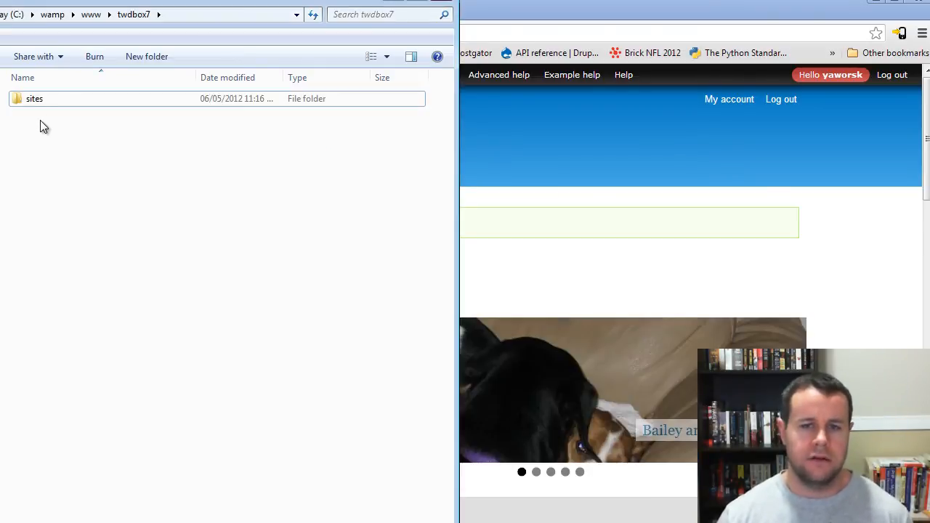
left_click(48, 100)
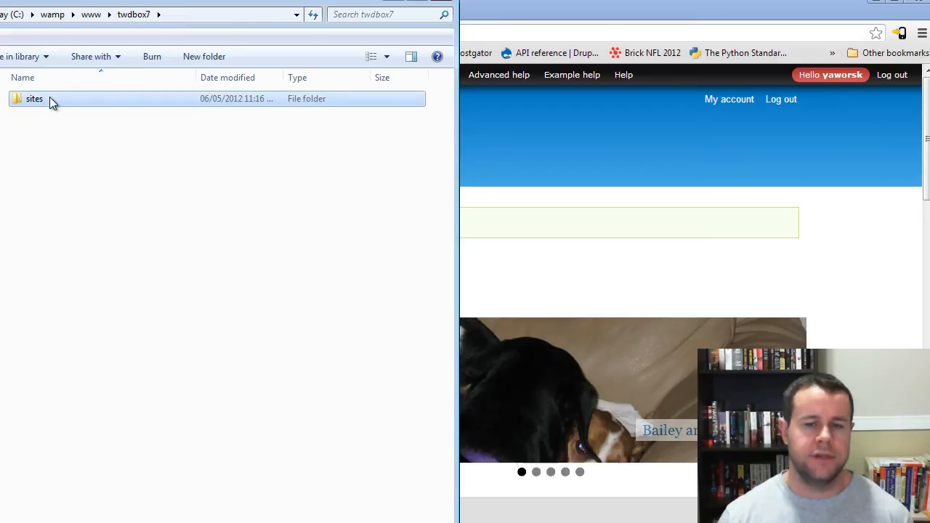
left_click(73, 191)
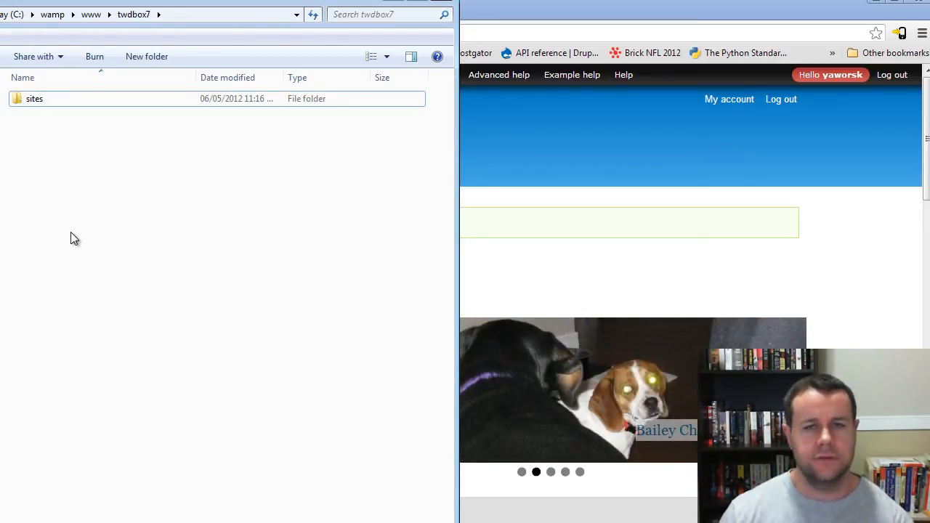
left_click(37, 99)
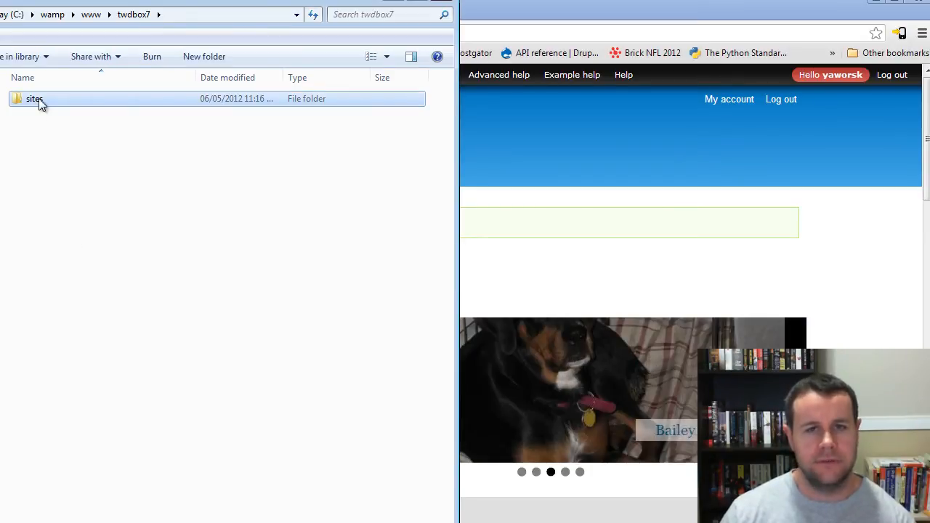
left_click(51, 139)
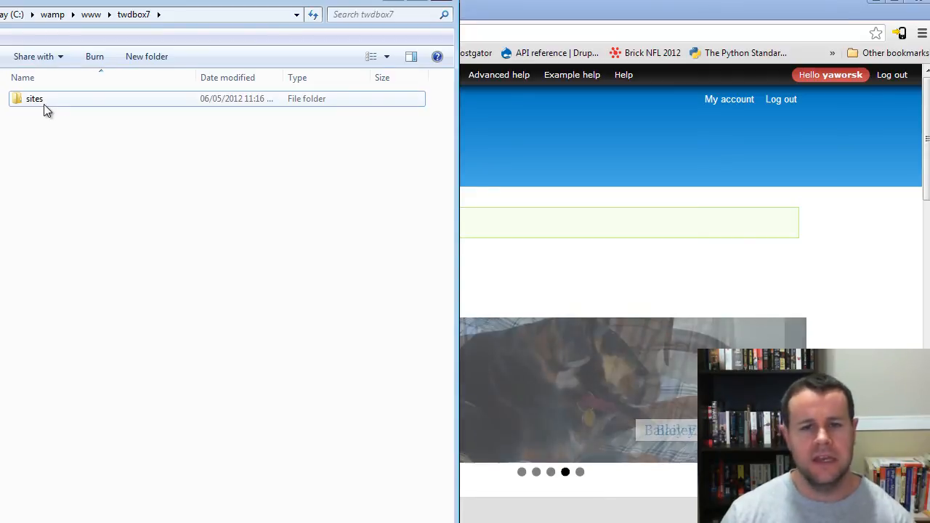
Step: Open the extracted drupal-7.21 folder and place all its files and folders except sites into the twdbox7 folder
mouse_move(36, 101)
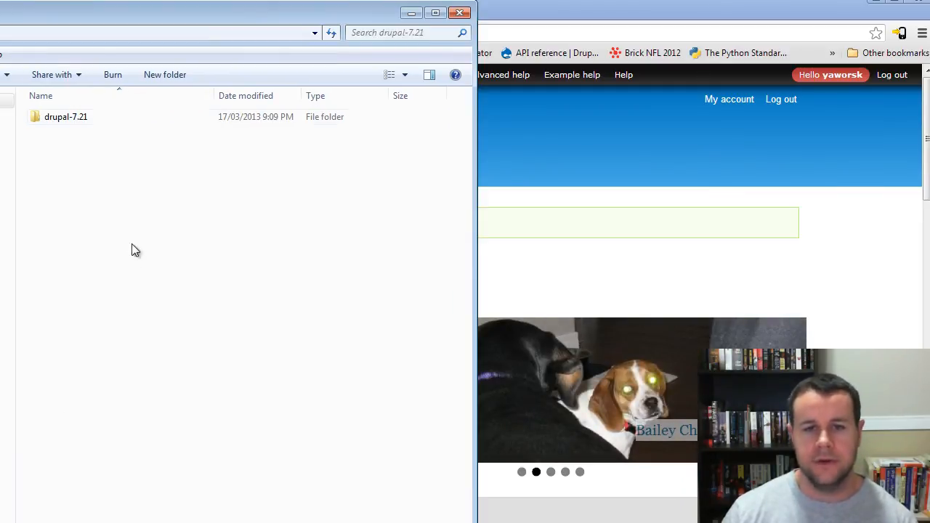
left_click(78, 112)
double_click(81, 117)
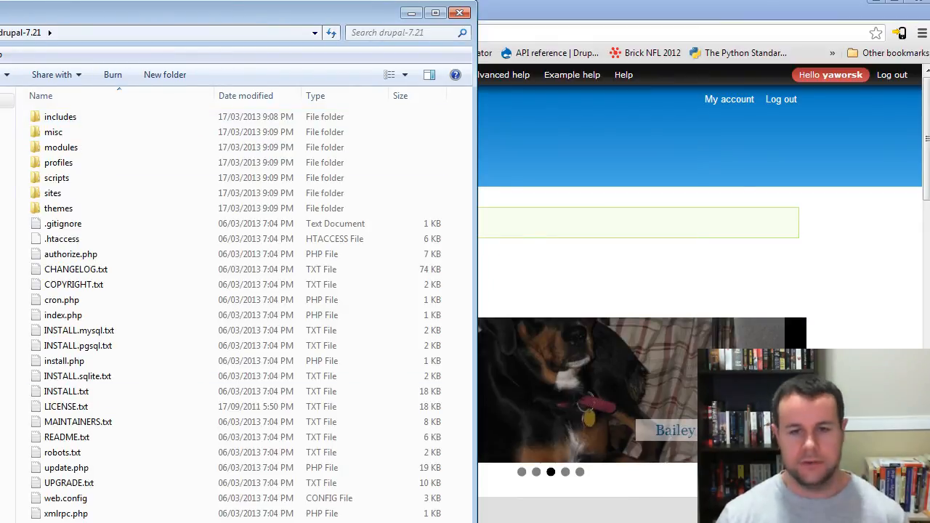
key("ctrl+a")
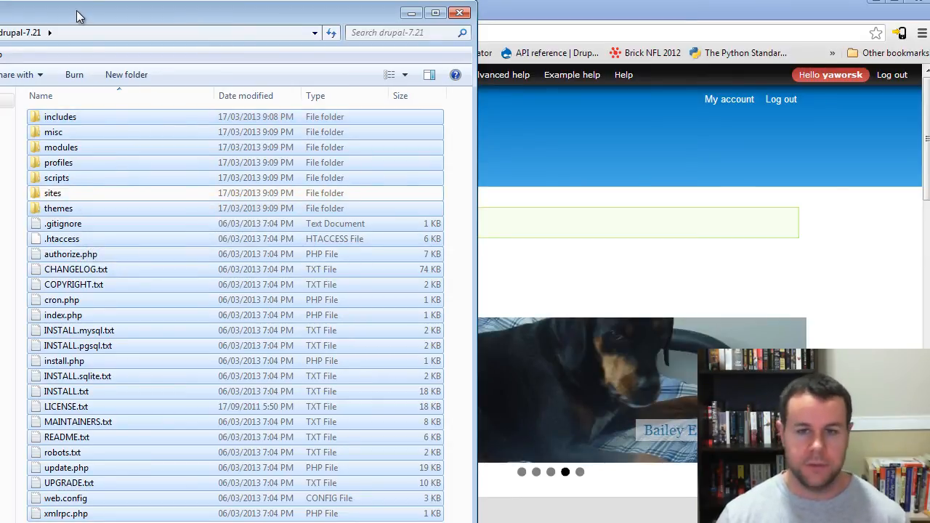
left_click_drag(77, 10, 0, 9)
left_click_drag(43, 191, 278, 224)
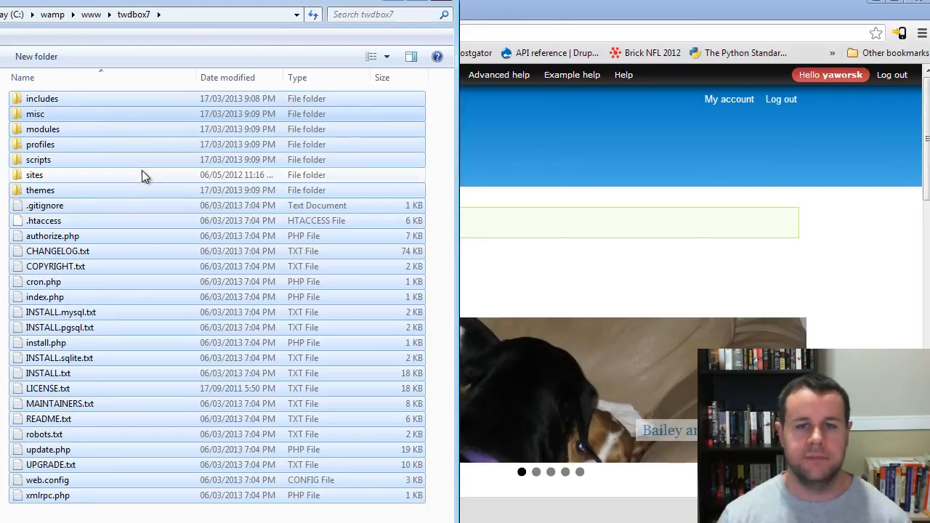
Step: Switch back to Chrome and reload the sandbox site's home page to check the site with the new core files
left_click(2, 116)
left_click(33, 14)
left_click(516, 17)
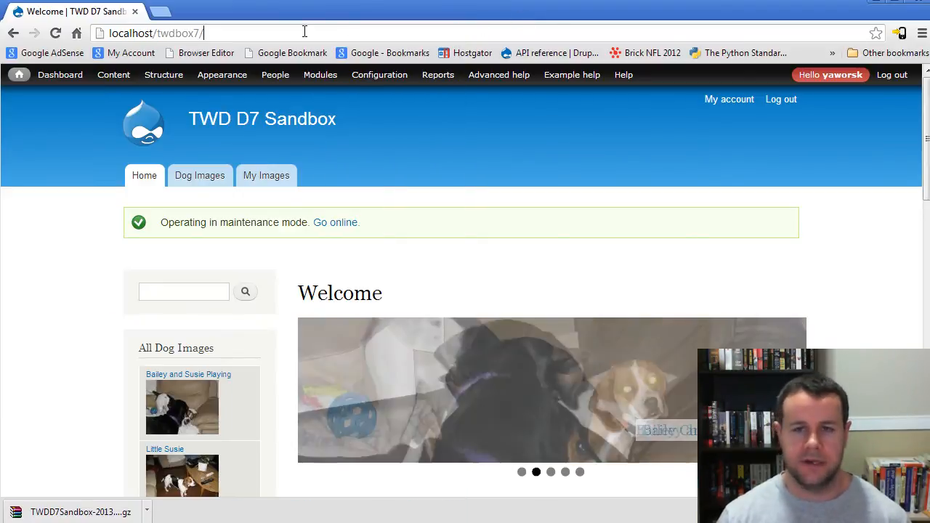
left_click(305, 31)
key("Return")
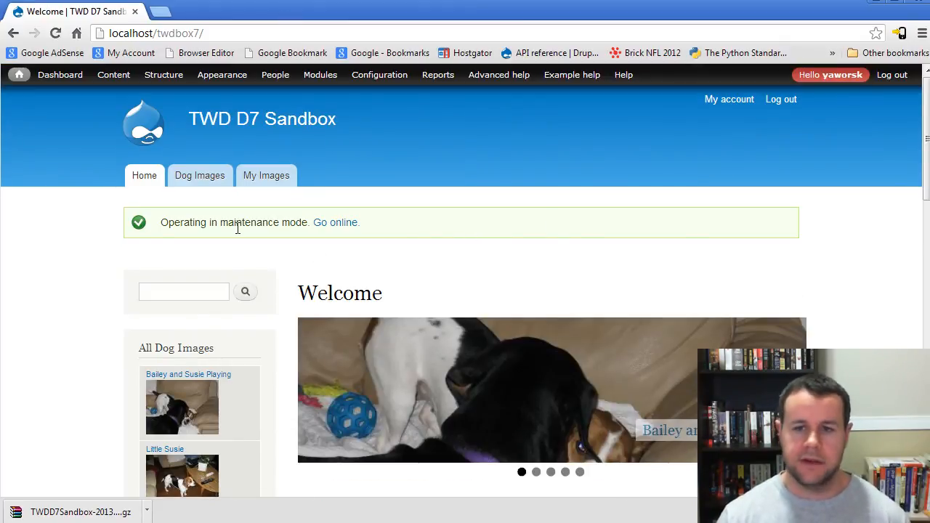
left_click(144, 177)
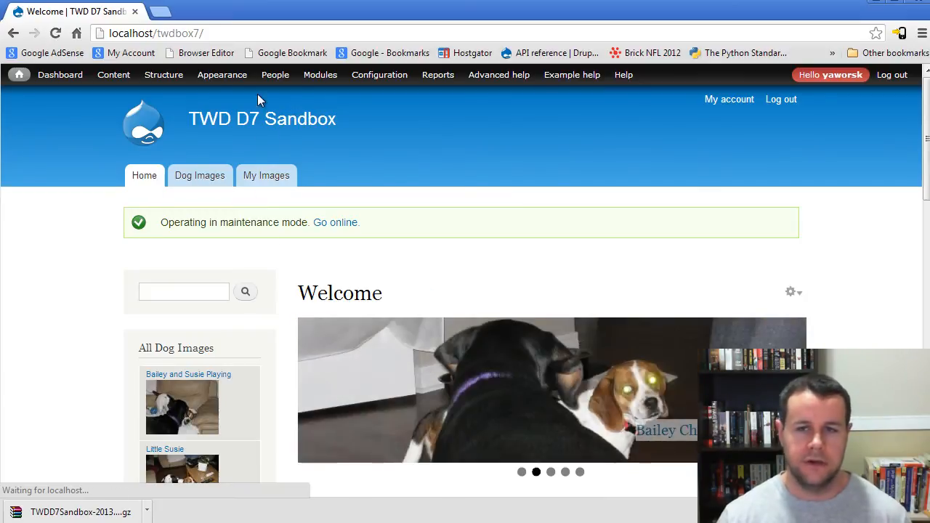
Step: Open the sandbox site's update.php page, continue past the overview and expand the list of pending database updates
left_click(234, 34)
left_click(237, 35)
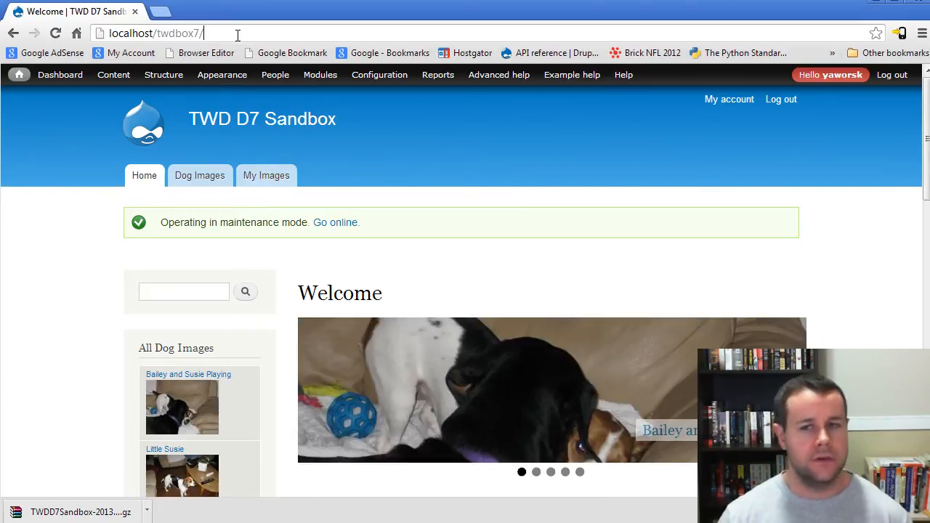
type("update.php")
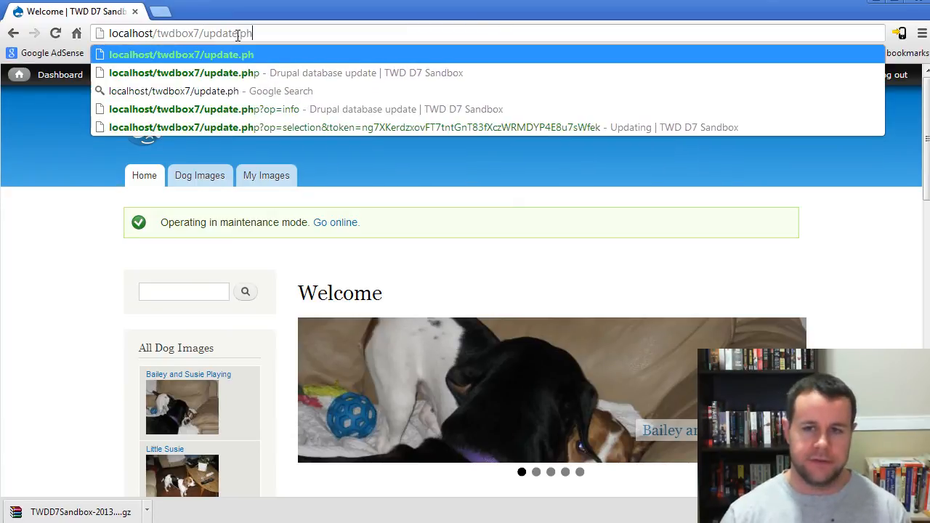
key("Return")
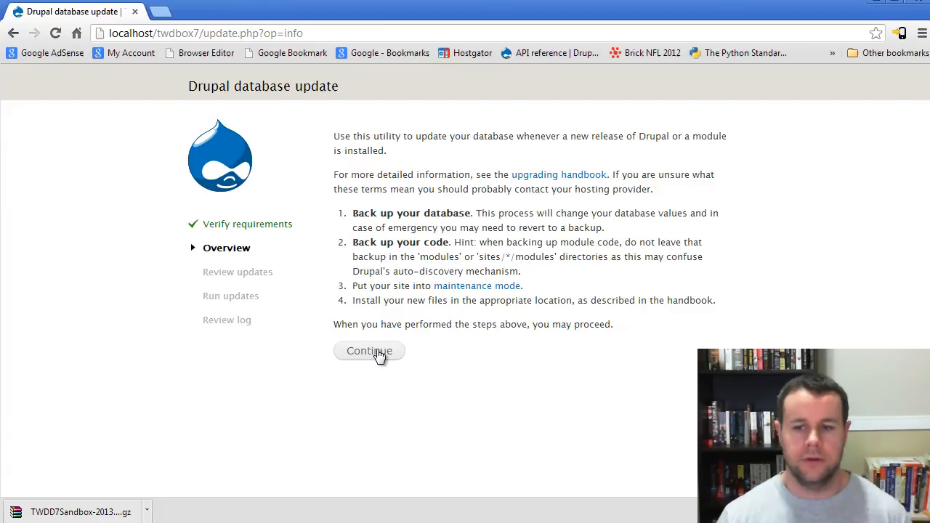
left_click(377, 353)
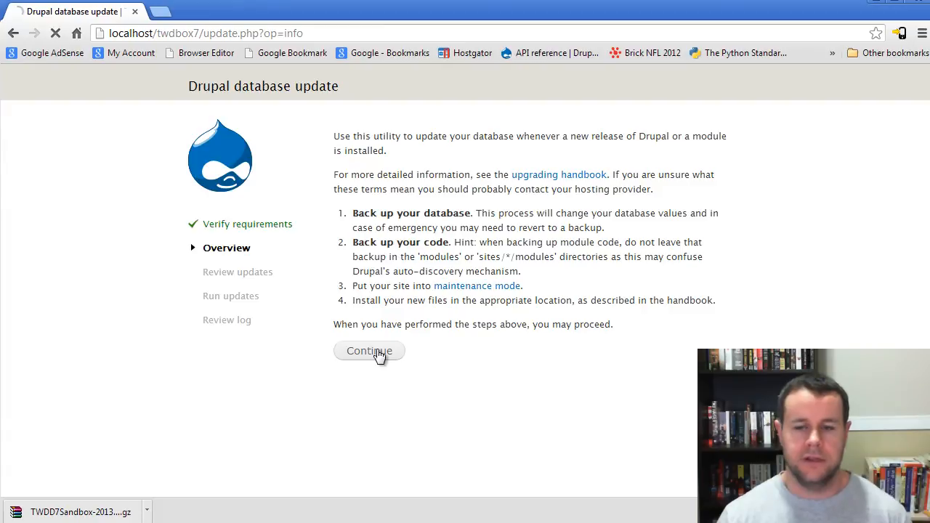
left_click(411, 168)
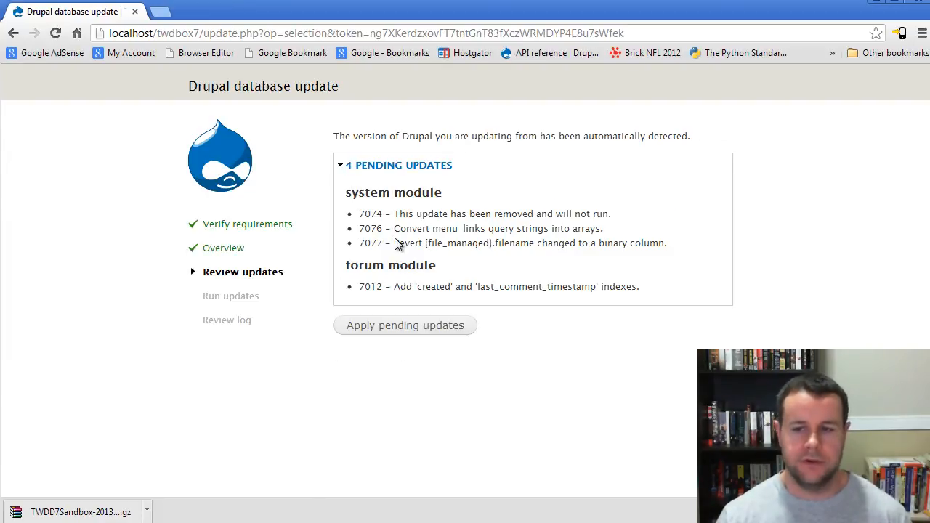
Step: Review the system and forum module entries, apply the pending database updates, and return to the site's front page
left_click_drag(357, 194, 418, 197)
left_click(418, 197)
left_click_drag(367, 261, 446, 275)
left_click(447, 275)
left_click(428, 333)
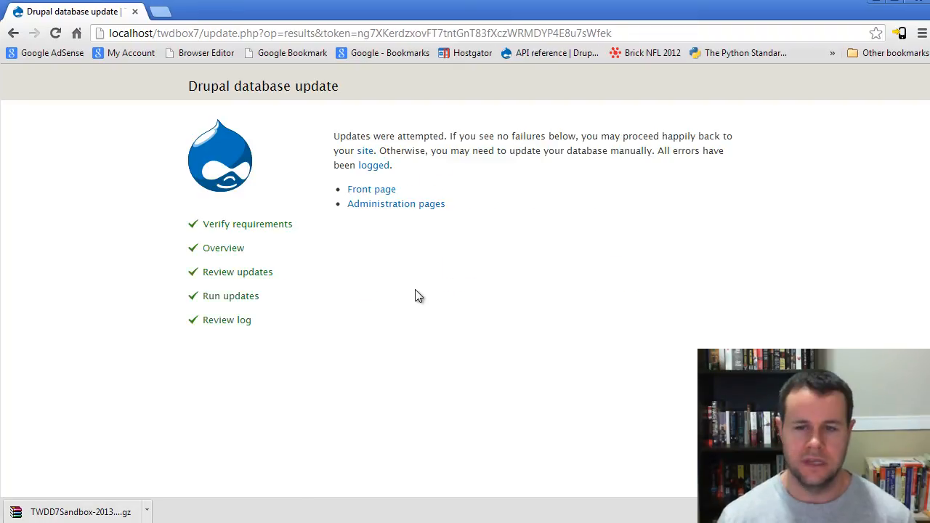
left_click(372, 189)
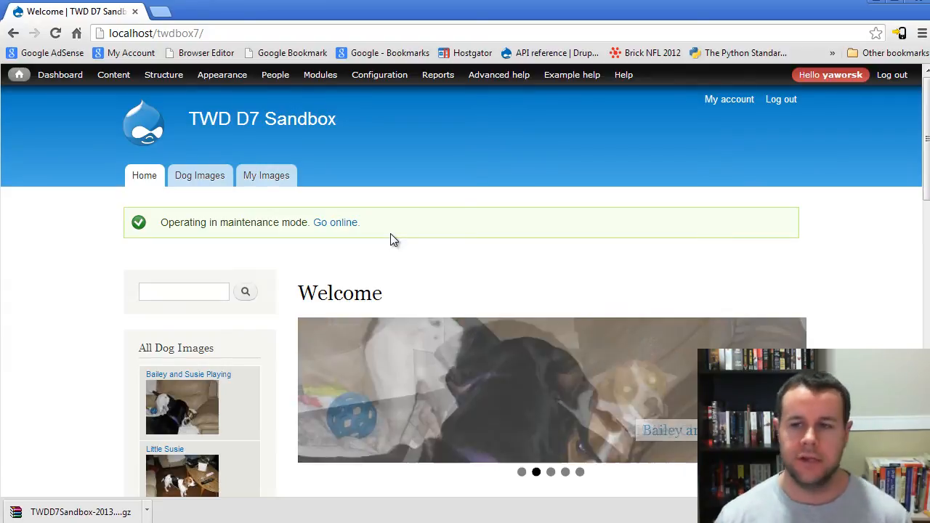
Step: Open the Available updates report and look through the status of Drupal core and the installed modules
mouse_move(438, 75)
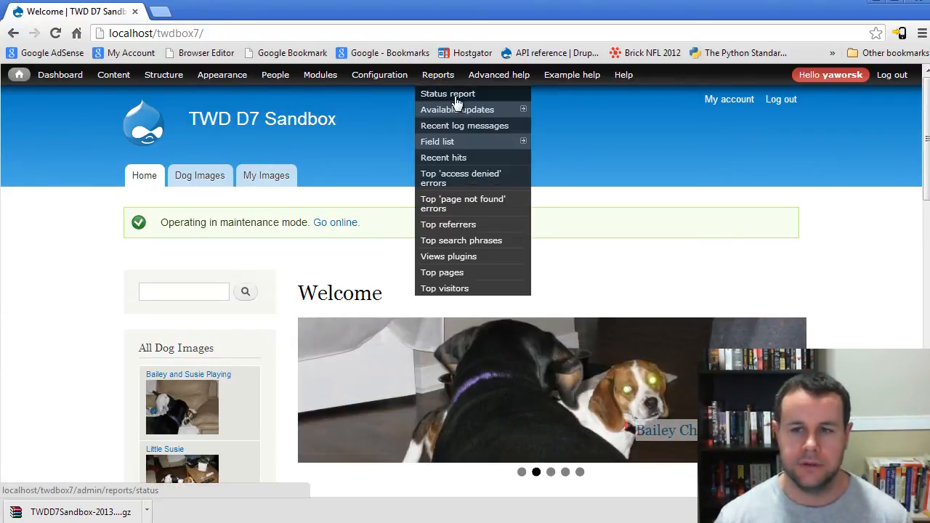
left_click(476, 110)
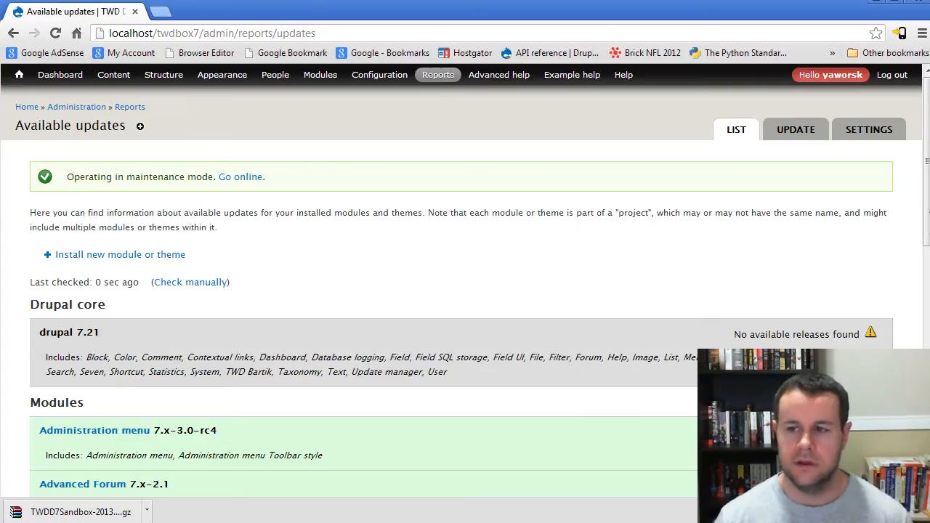
scroll(465, 291, "down", 3)
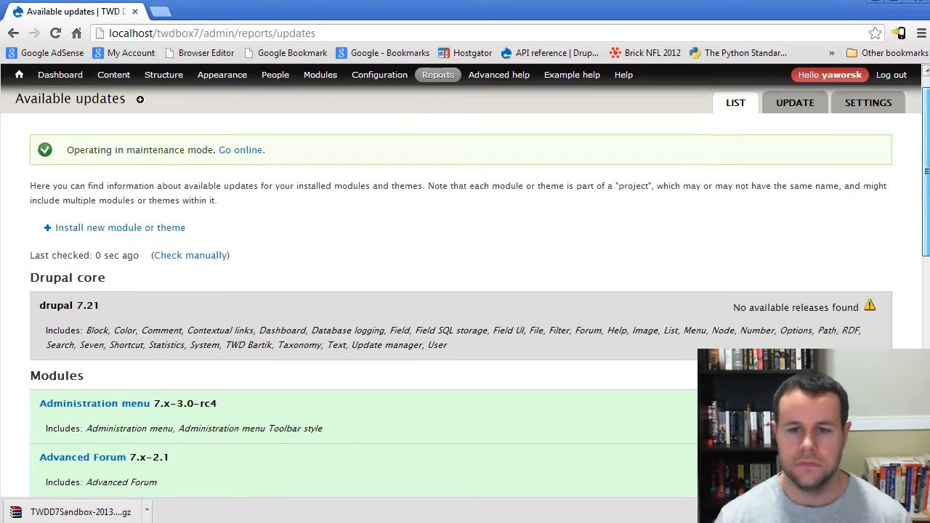
scroll(465, 291, "down", 8)
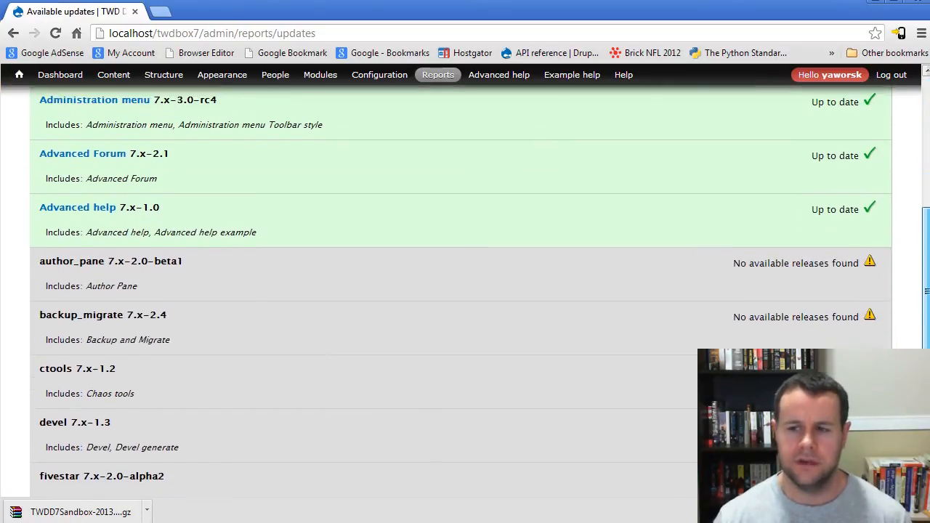
scroll(218, 240, "down", 2)
scroll(217, 240, "up", 10)
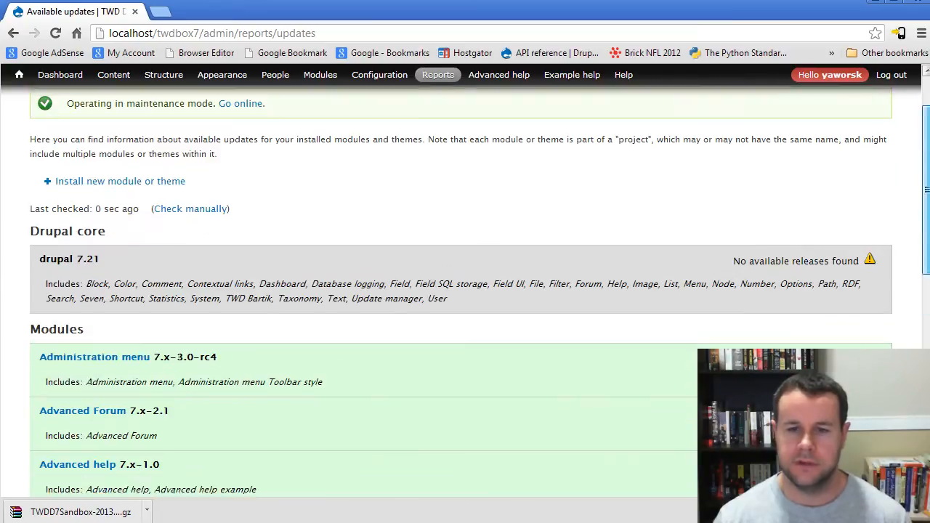
Step: Check manually for available updates and review the refreshed status of Drupal core and every module
left_click(191, 231)
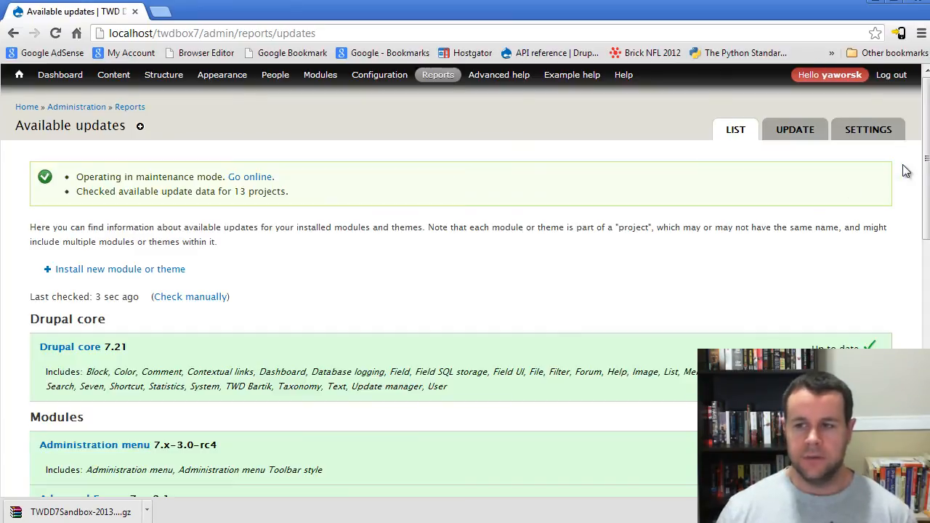
scroll(917, 339, "down", 5)
scroll(916, 339, "down", 4)
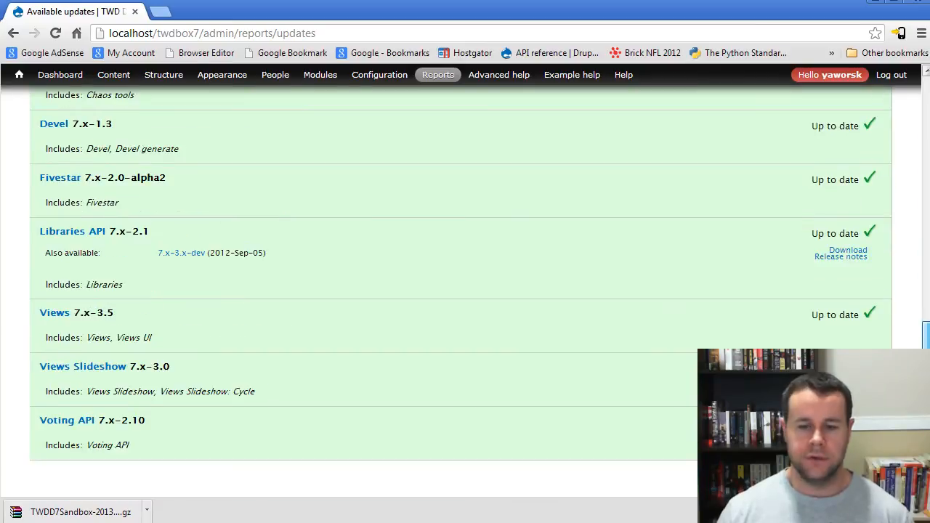
scroll(914, 159, "up", 10)
scroll(914, 160, "down", 7)
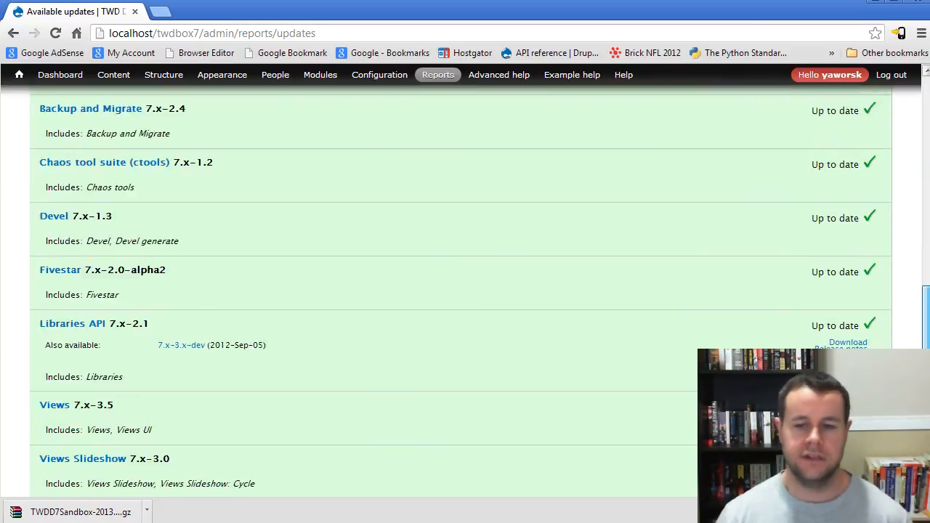
scroll(465, 291, "down", 3)
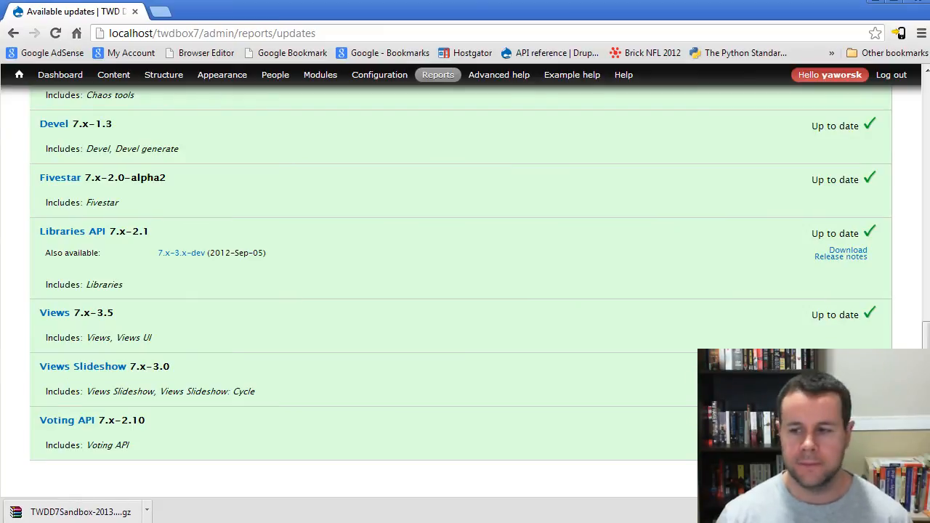
Step: Bring the site back online by disabling maintenance mode and saving the configuration
scroll(912, 210, "up", 10)
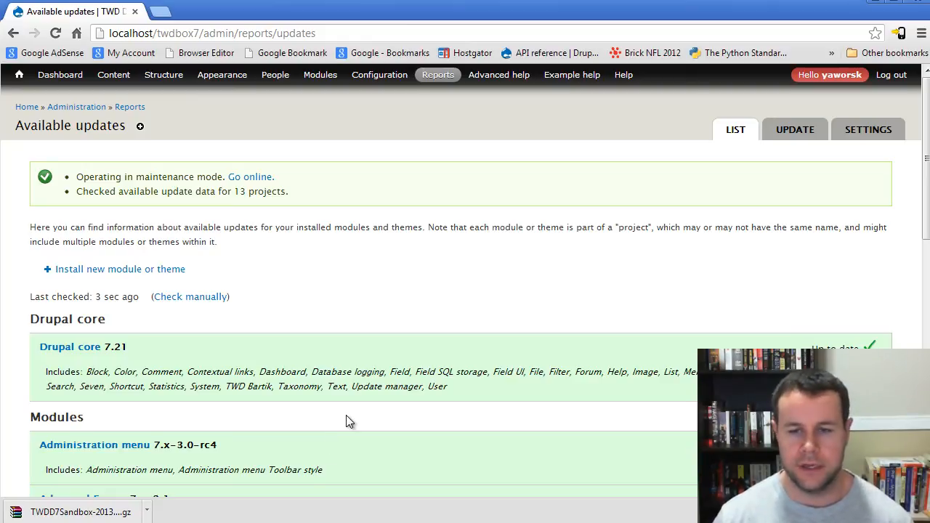
left_click(251, 177)
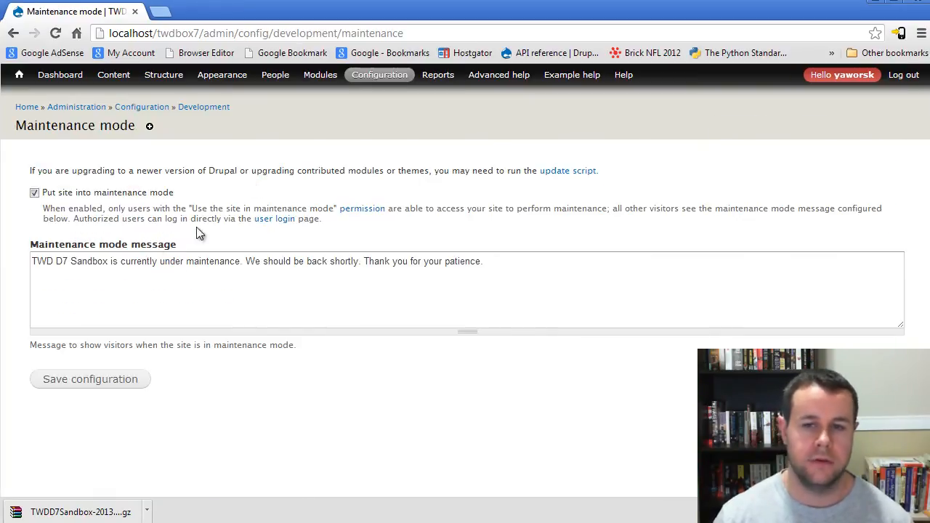
left_click(35, 193)
left_click(75, 381)
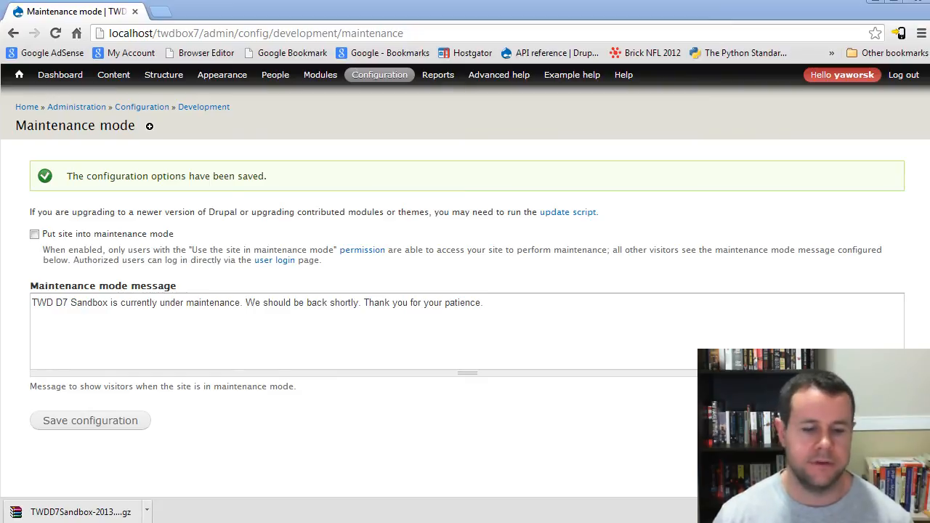
Step: Switch to Windows Explorer and delete the admin_menu folder from sites/all/modules, sending it to the Recycle Bin
key("alt+Tab")
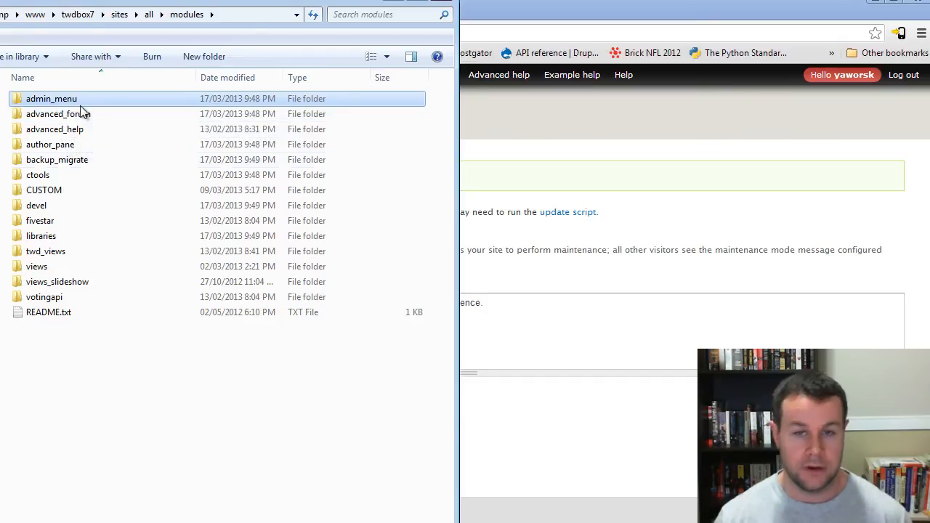
key("Delete")
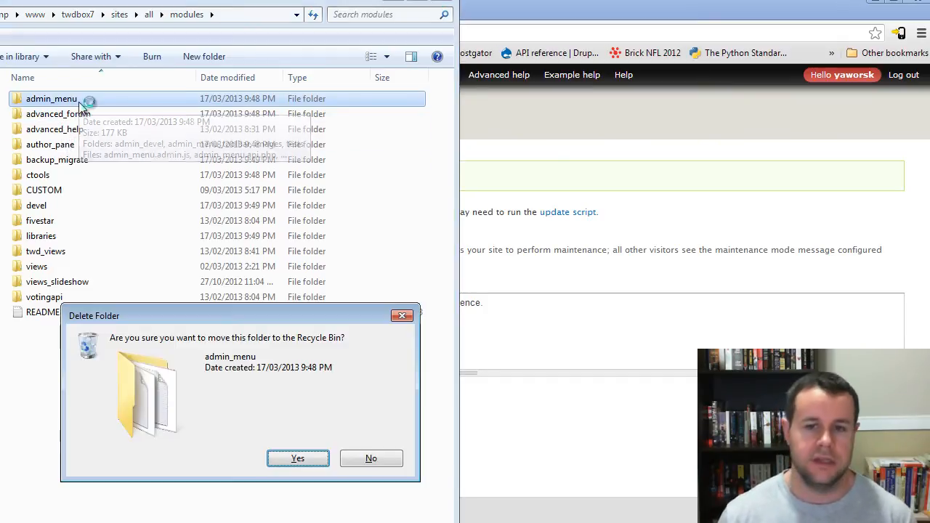
left_click(303, 463)
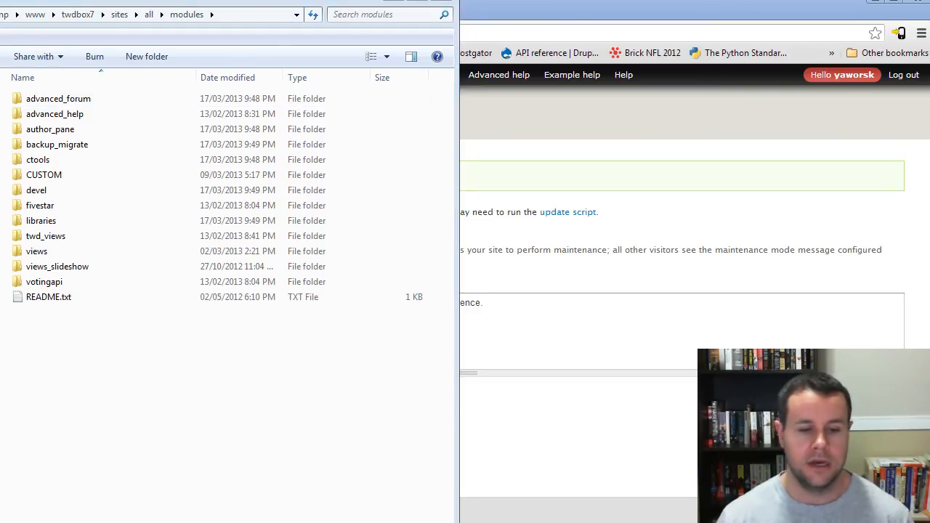
Step: Close the extra admin_menu folder window and move the replacement admin_menu folder into sites/all/modules
key("alt+Tab")
mouse_move(3, 1)
left_mouse_down()
mouse_move(72, 339)
mouse_move(66, 230)
mouse_move(2, 9)
left_mouse_up()
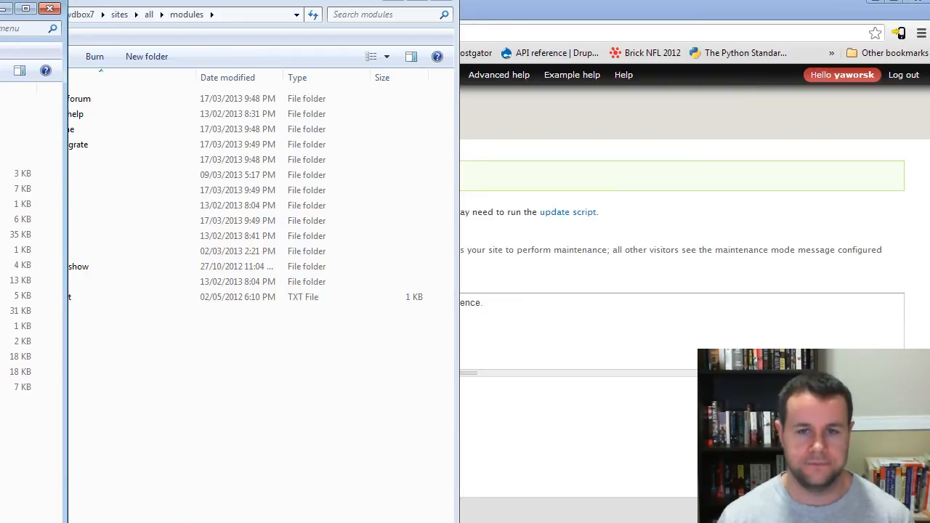
left_click(49, 8)
key("alt+Tab")
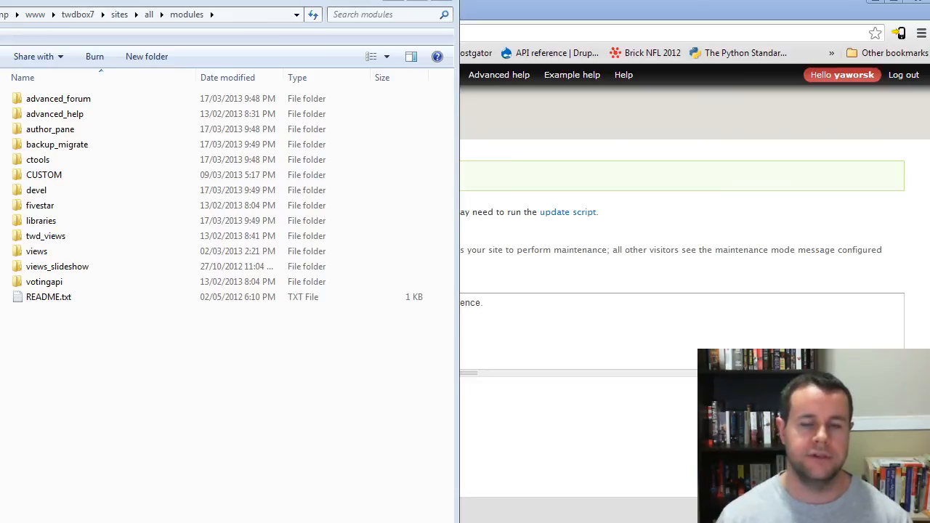
left_click_drag(0, 403, 181, 394)
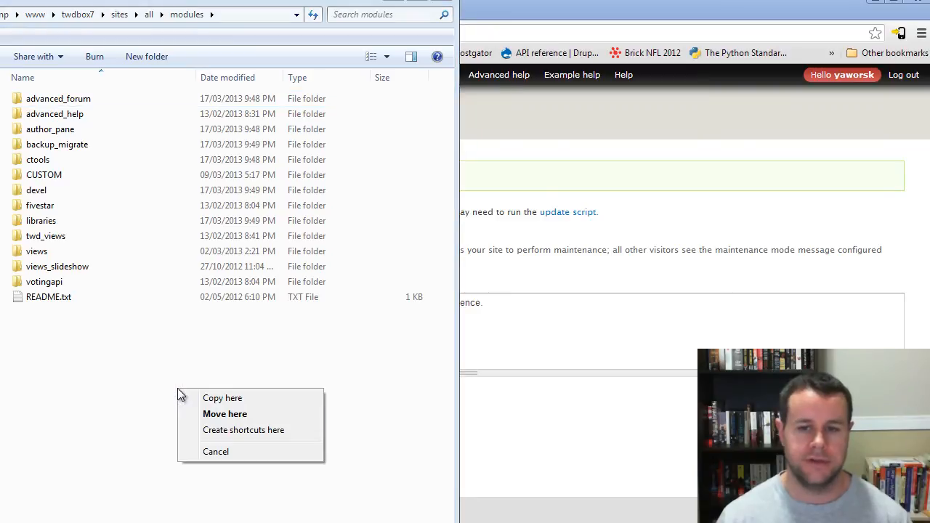
left_click(226, 414)
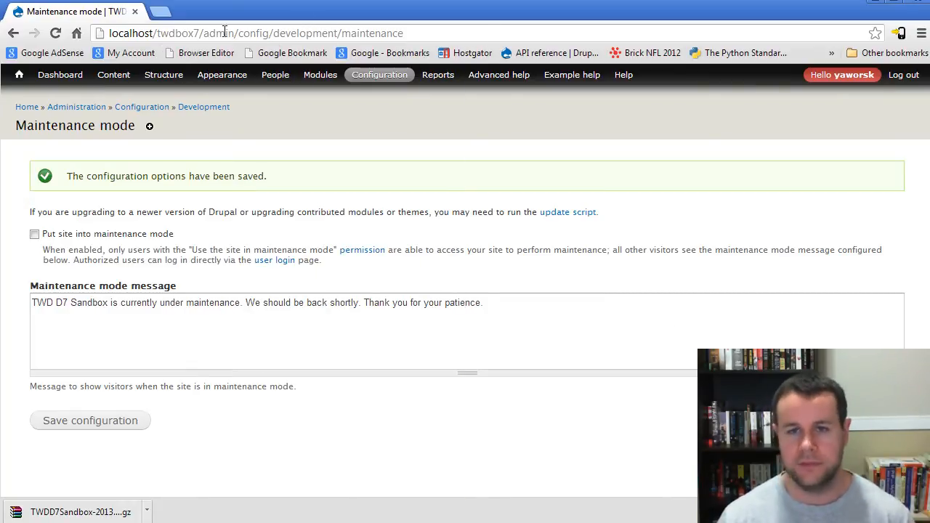
Step: In Chrome, enter localhost/twdbox7/update.php as the address without loading it, and glance at the modules folder in Explorer
left_click_drag(204, 33, 672, 55)
type("update.php")
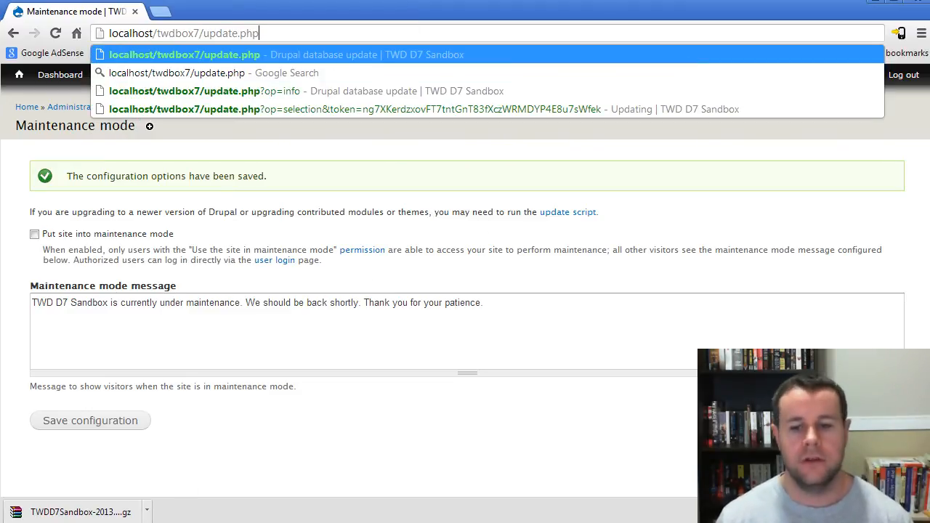
key("alt+Tab")
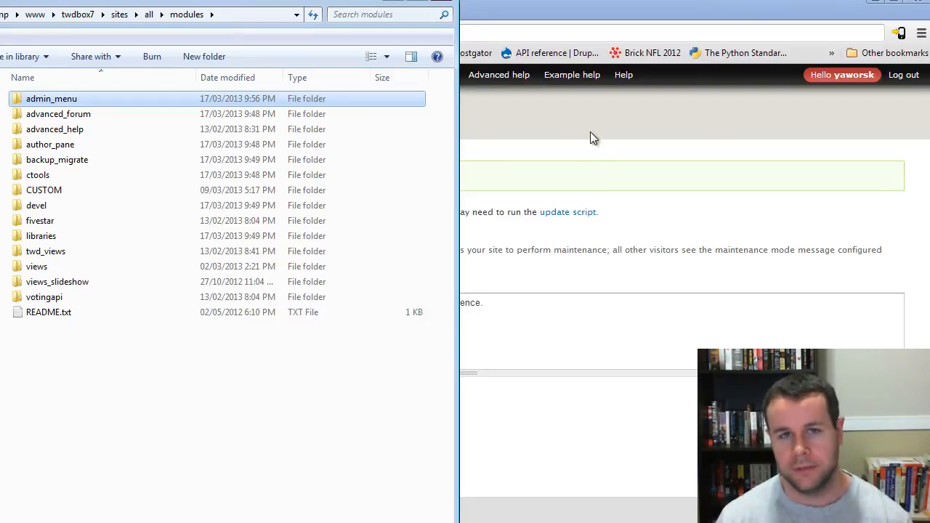
left_click(591, 152)
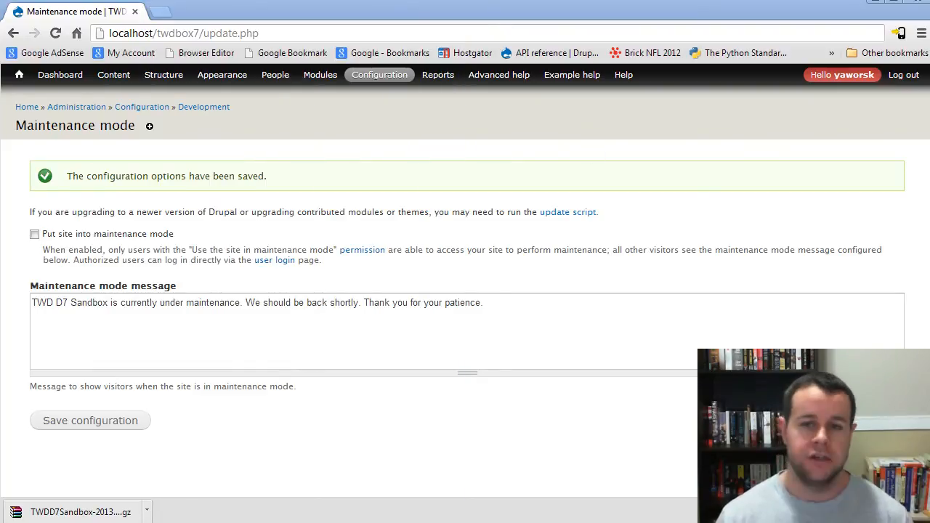
Step: Switch to the Drush Command Prompt and run drush status in the twdbox7 directory
key("alt+Tab")
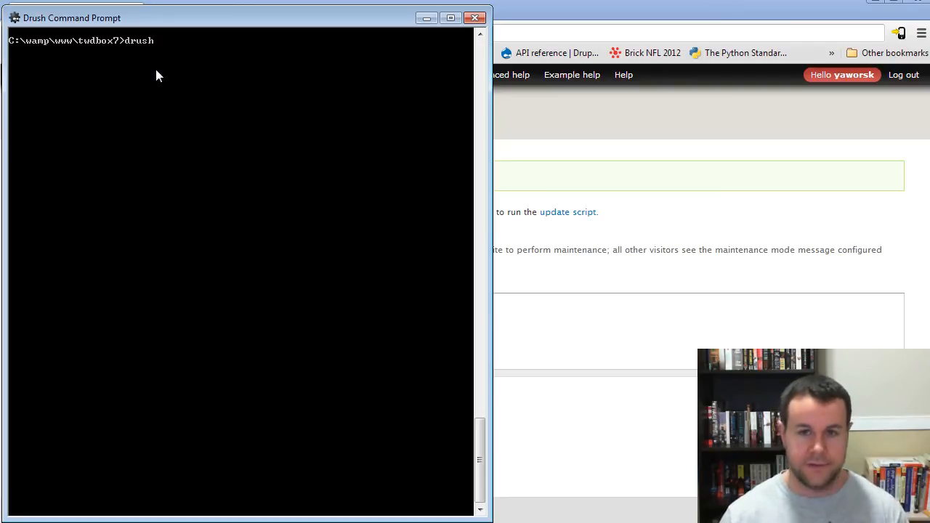
type("us")
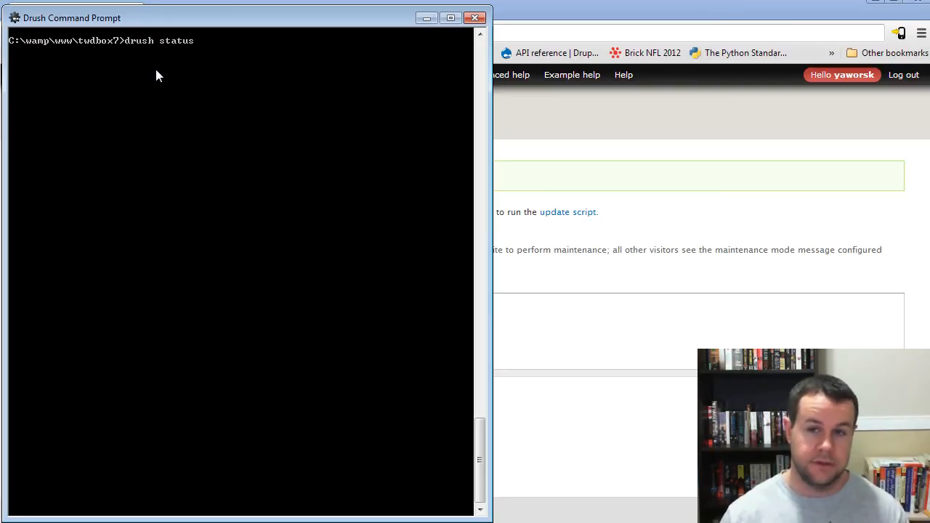
key("Return")
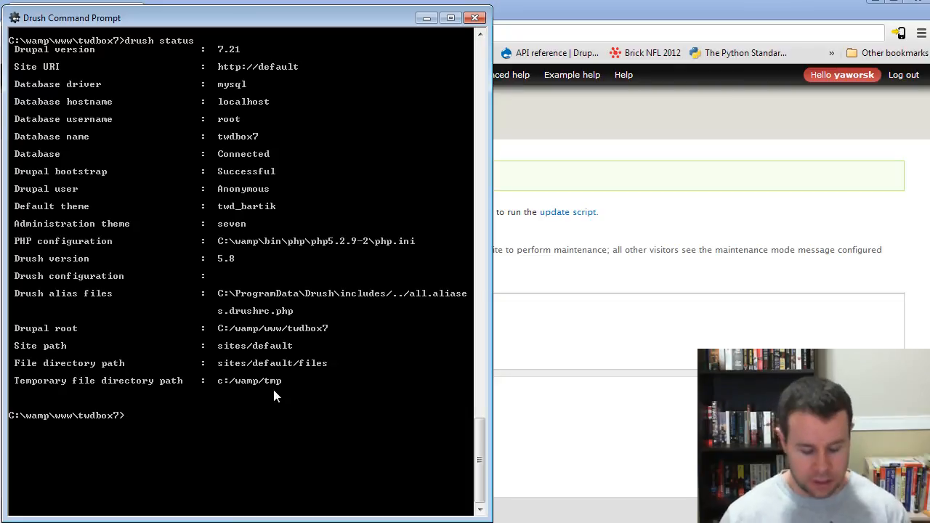
Step: Run drush without arguments to list all its commands and look back through the list
type("drush")
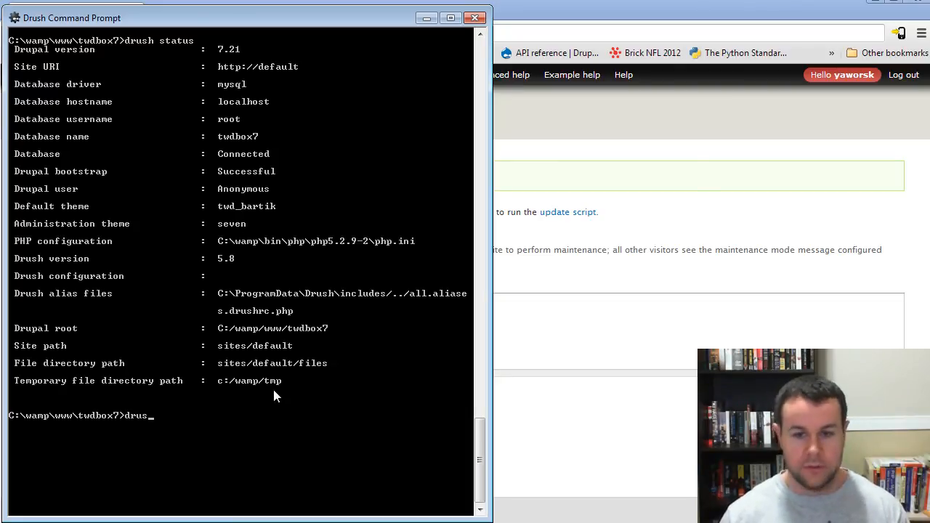
key("Return")
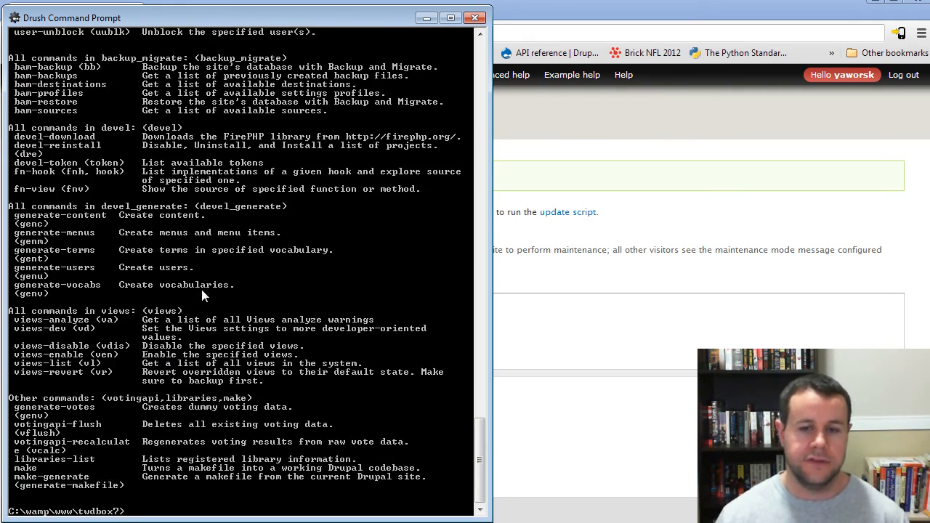
left_click_drag(482, 451, 465, 414)
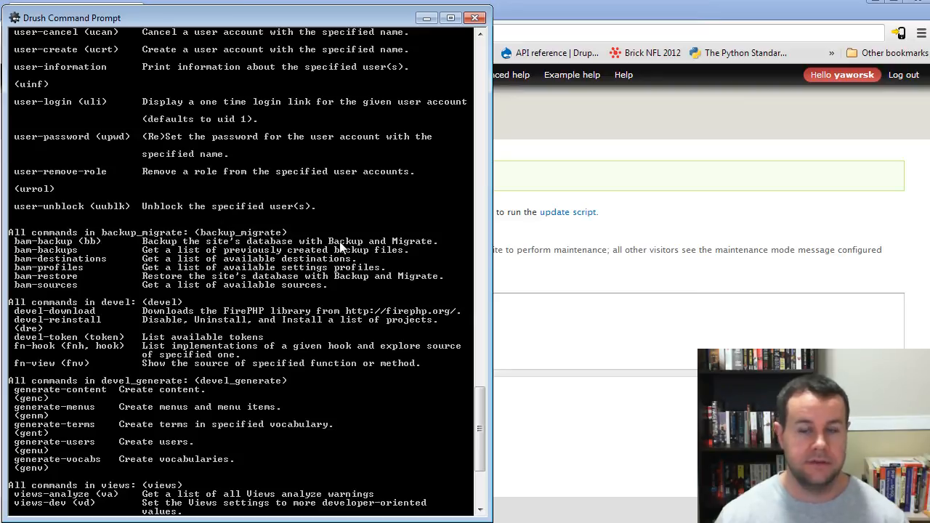
Step: Try to back up the twdbox7 site's database with the drush bb command
left_click_drag(480, 403, 486, 440)
type("drush bb")
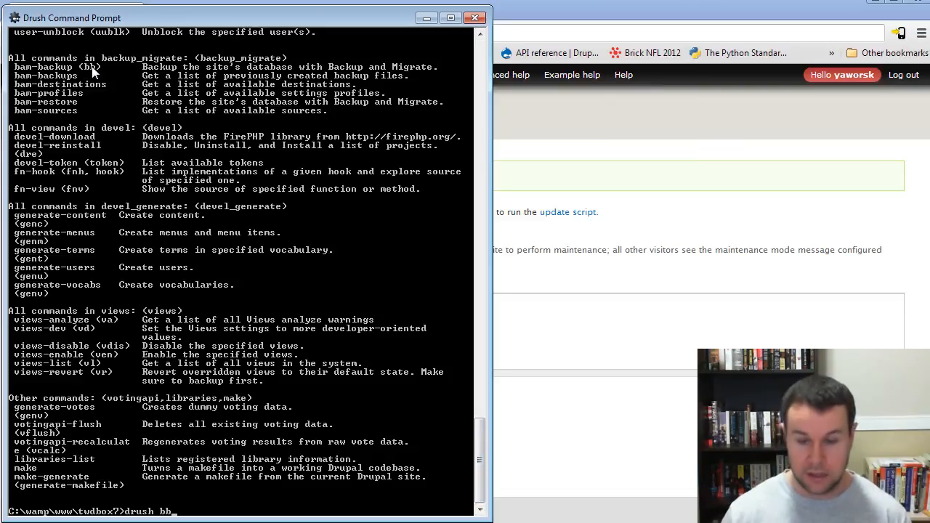
key("Return")
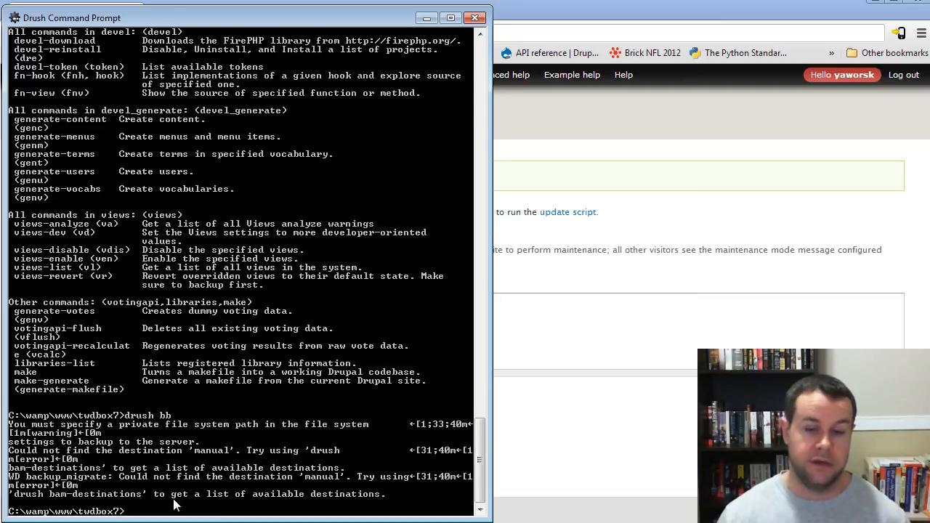
Step: Run drush up to check for and apply code updates, and review its status table and the earlier list of Drush commands
type("drush up")
key("Return")
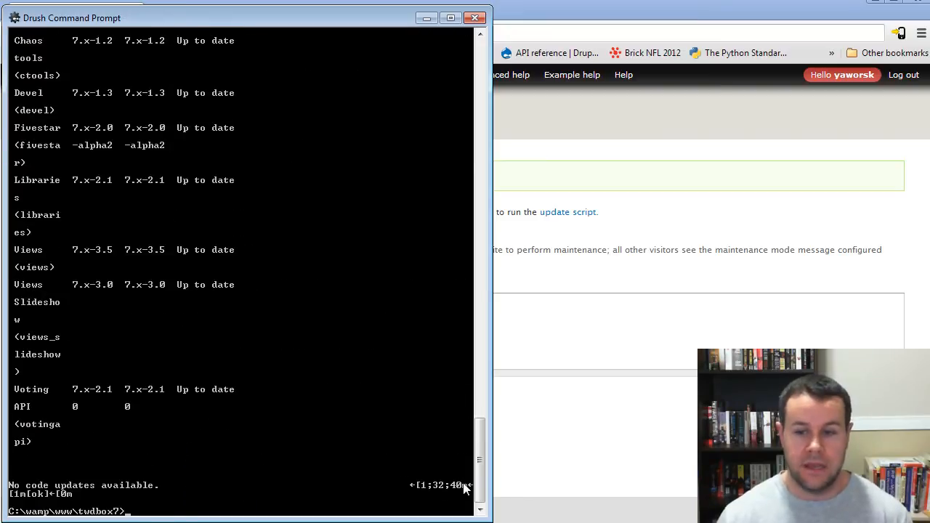
left_click_drag(481, 468, 470, 348)
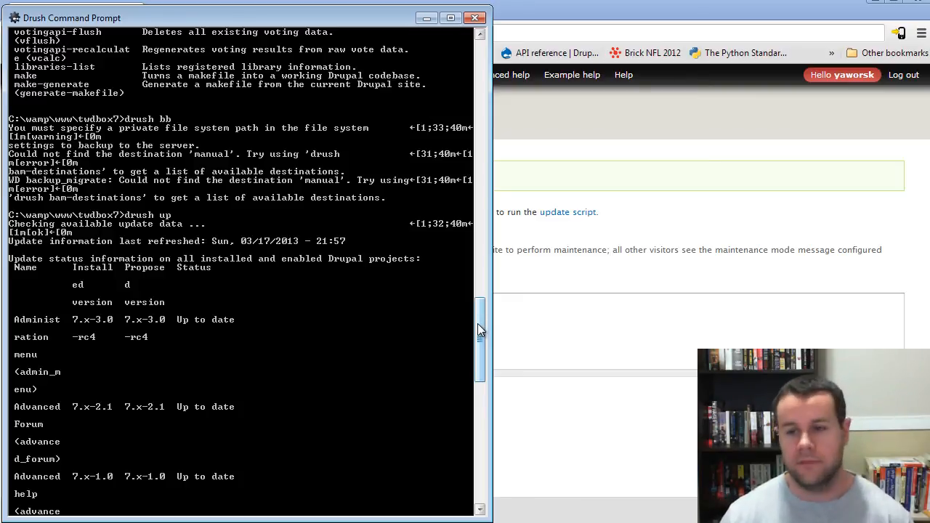
left_click_drag(477, 323, 487, 263)
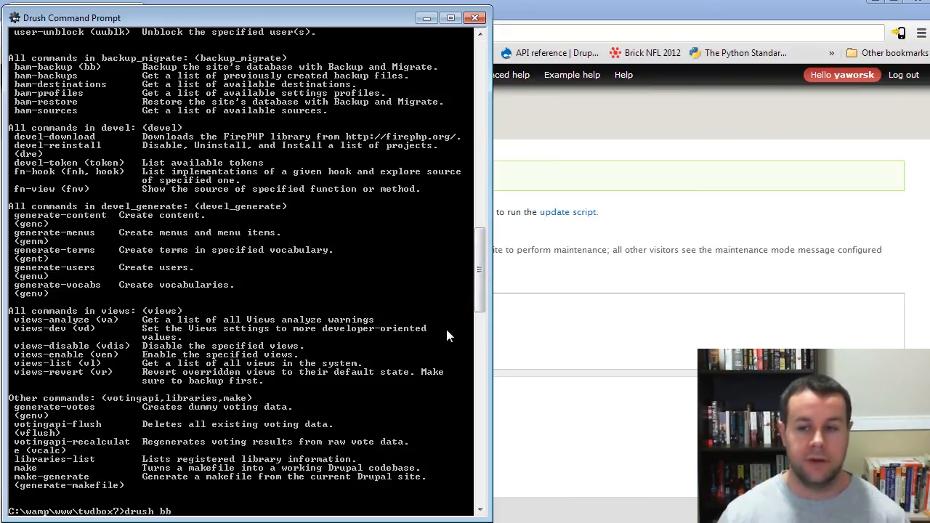
left_click_drag(480, 277, 486, 250)
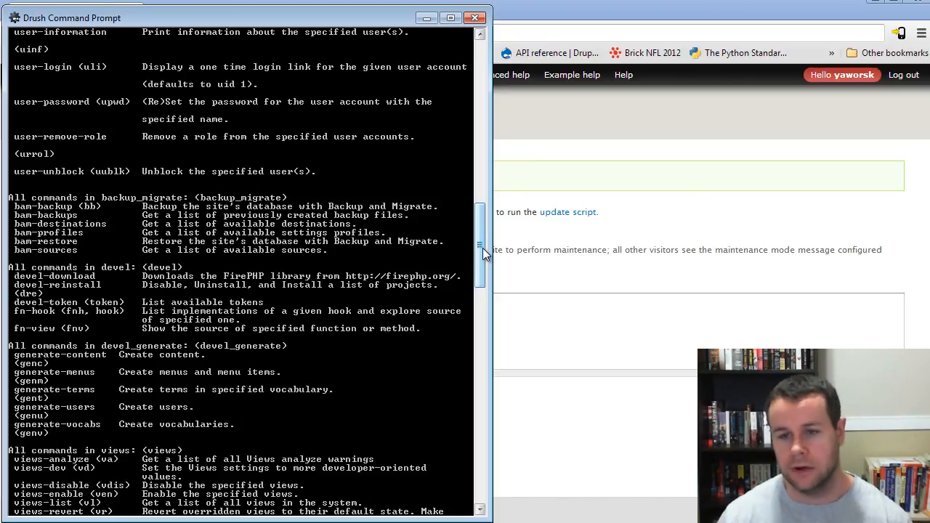
left_click_drag(485, 253, 478, 464)
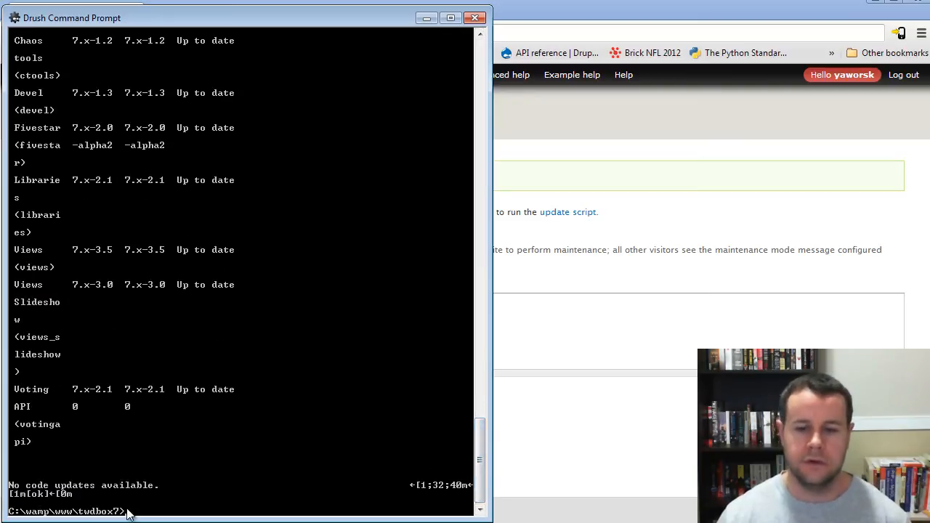